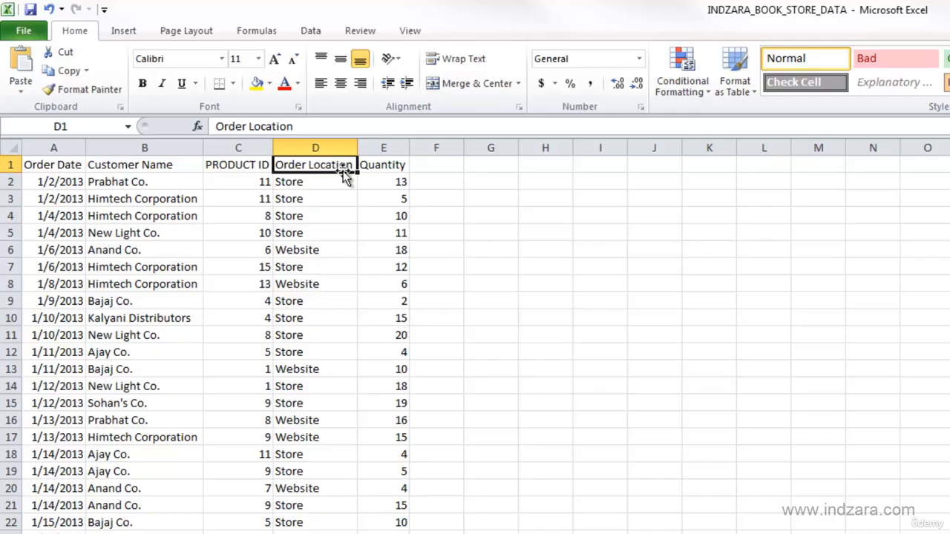
{"action": "left_click", "coordinate": [315, 183]}
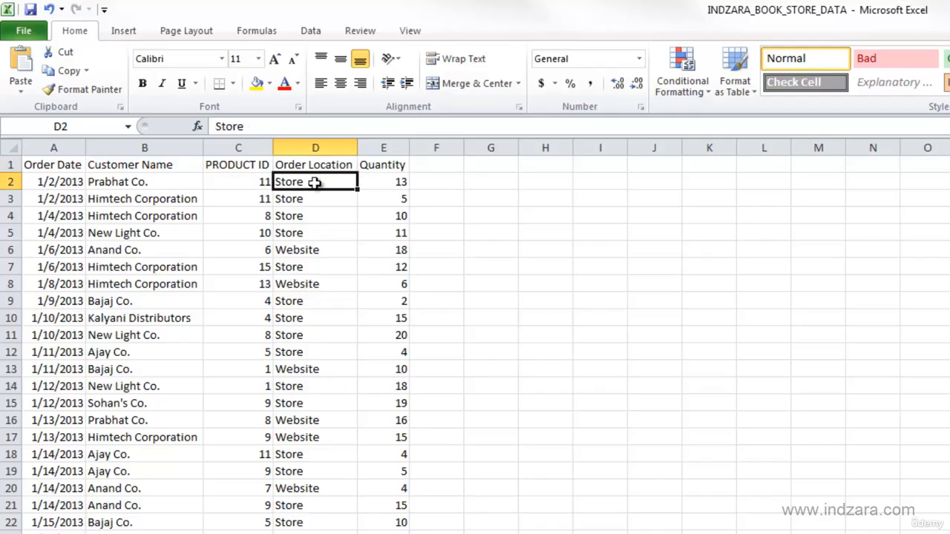
{"action": "left_click", "coordinate": [310, 250]}
{"action": "left_click", "coordinate": [382, 165]}
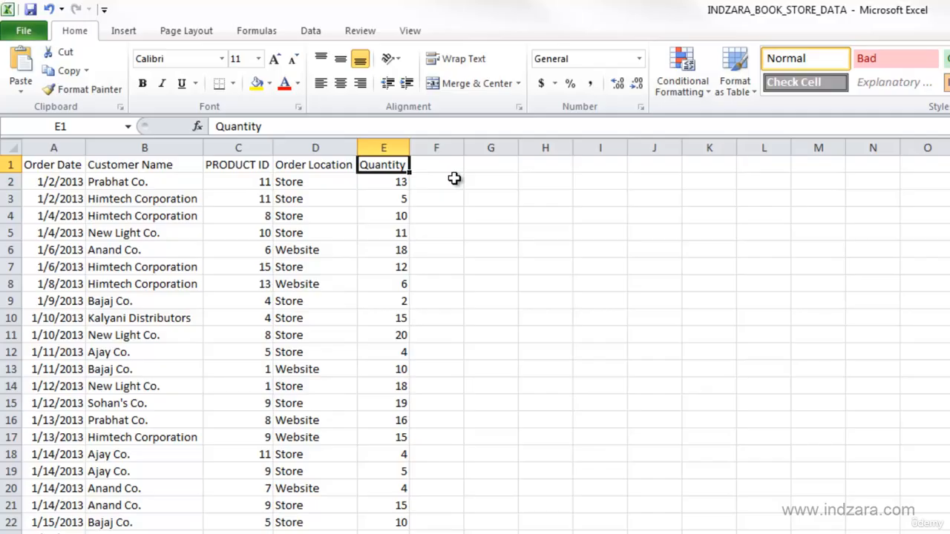
Start a VLOOKUP formula in cell F2 of the Sales sheet with 11 as the lookup value
{"action": "left_click", "coordinate": [454, 179]}
{"action": "type", "text": "="}
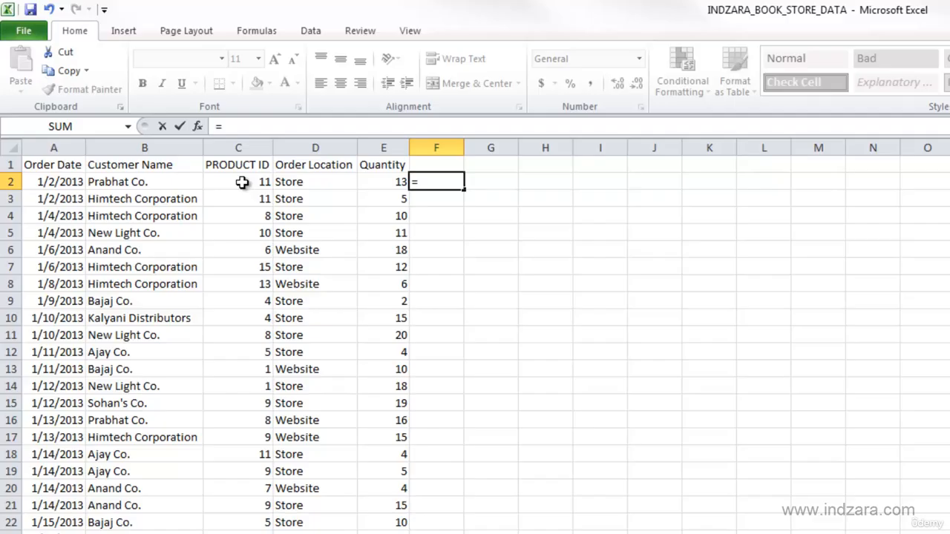
{"action": "type", "text": "V"}
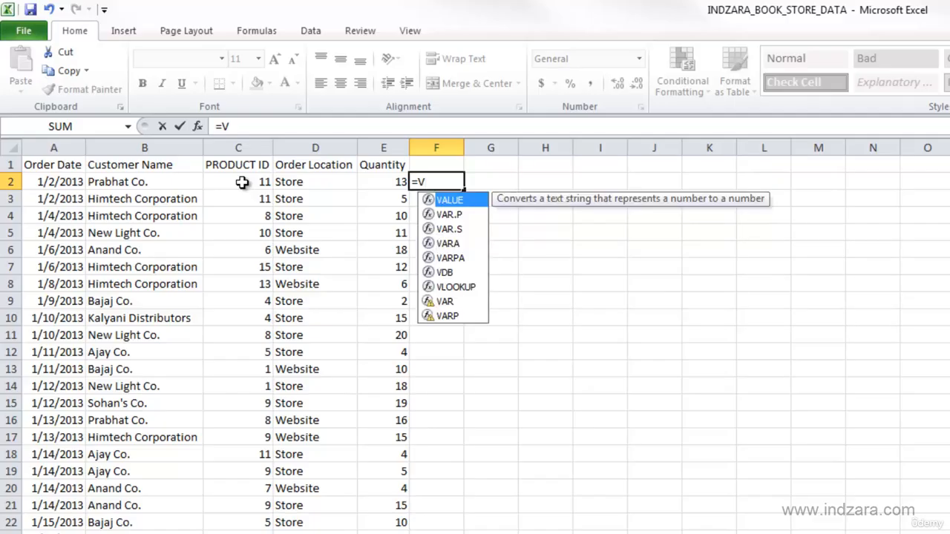
{"action": "type", "text": "LOOKUP"}
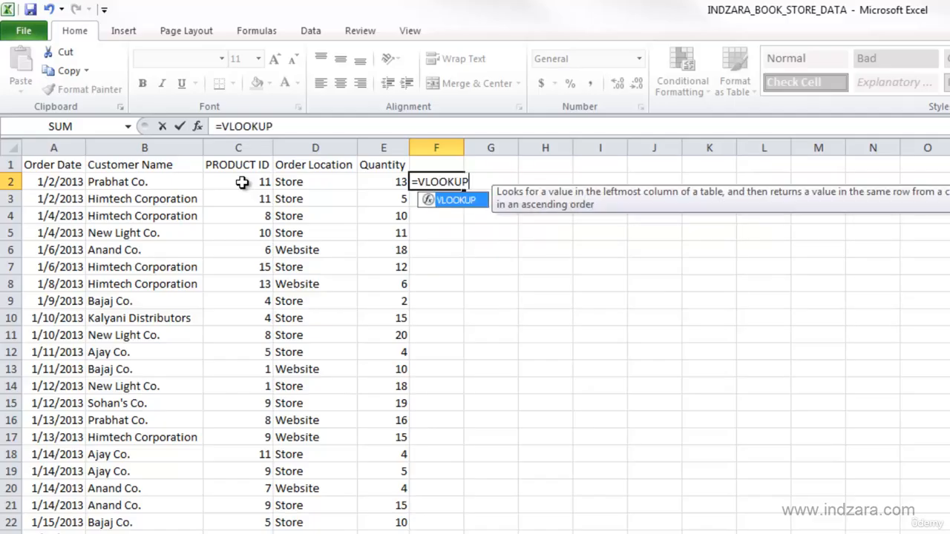
{"action": "type", "text": "("}
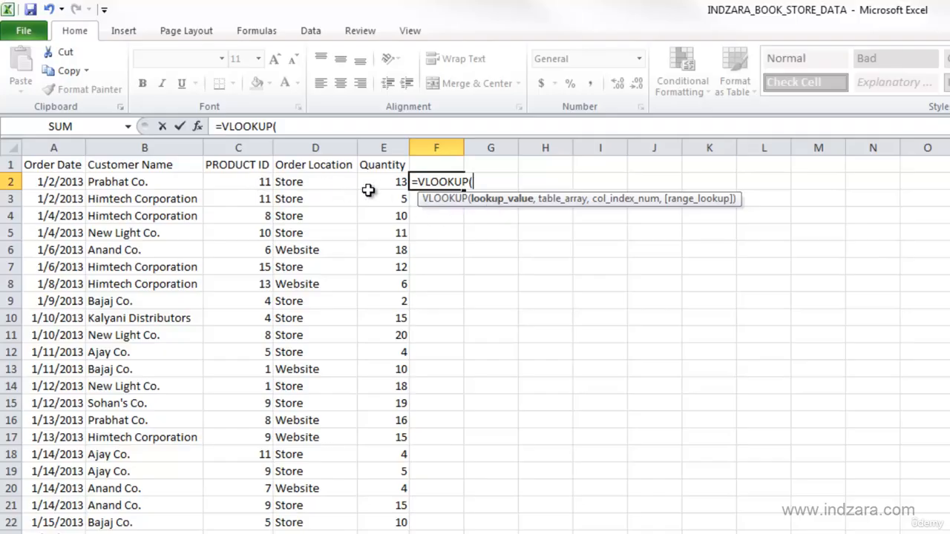
{"action": "type", "text": "11,"}
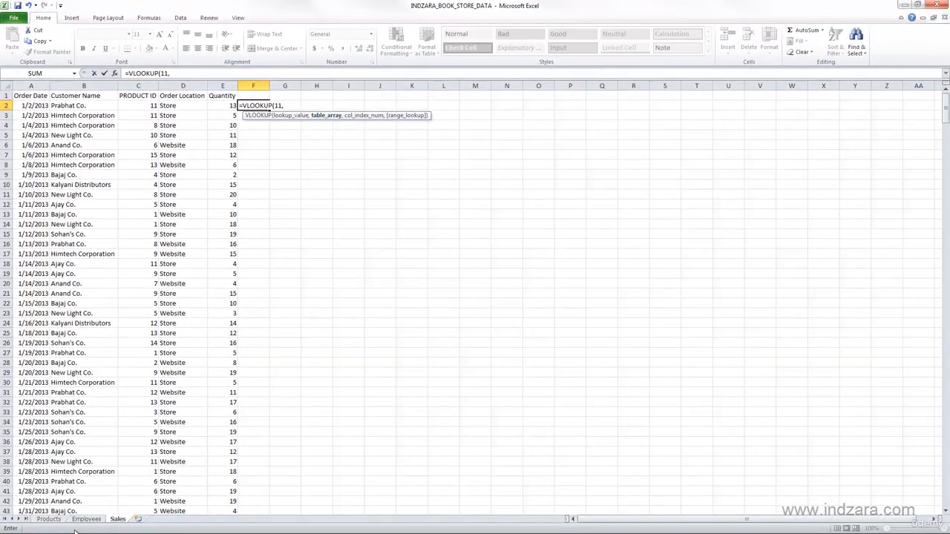
Use the range A2:H16 on the Products sheet as the VLOOKUP's table array
{"action": "left_click", "coordinate": [56, 521]}
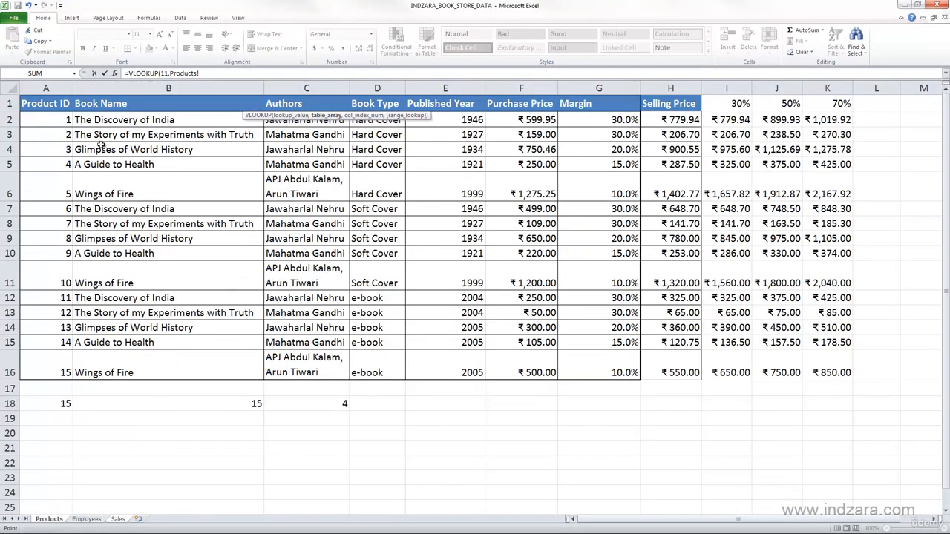
{"action": "left_click_drag", "start_coordinate": [58, 120], "coordinate": [687, 377]}
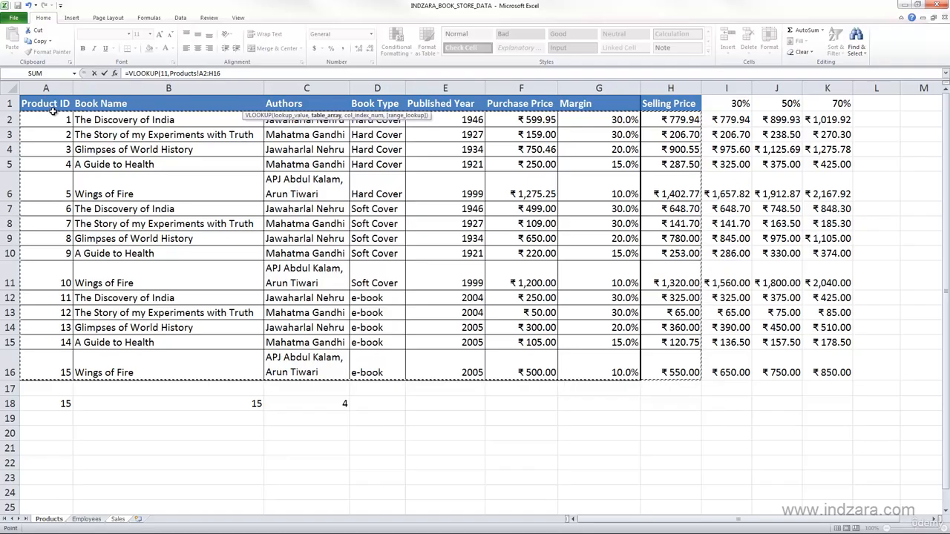
{"action": "type", "text": ","}
{"action": "left_click", "coordinate": [117, 520]}
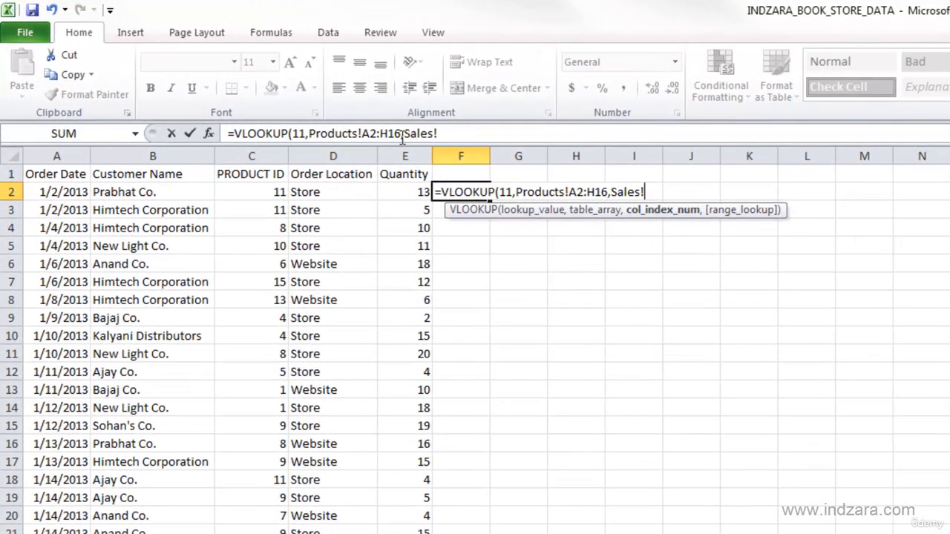
{"action": "left_click_drag", "start_coordinate": [404, 133], "coordinate": [471, 136]}
{"action": "key", "text": "BackSpace"}
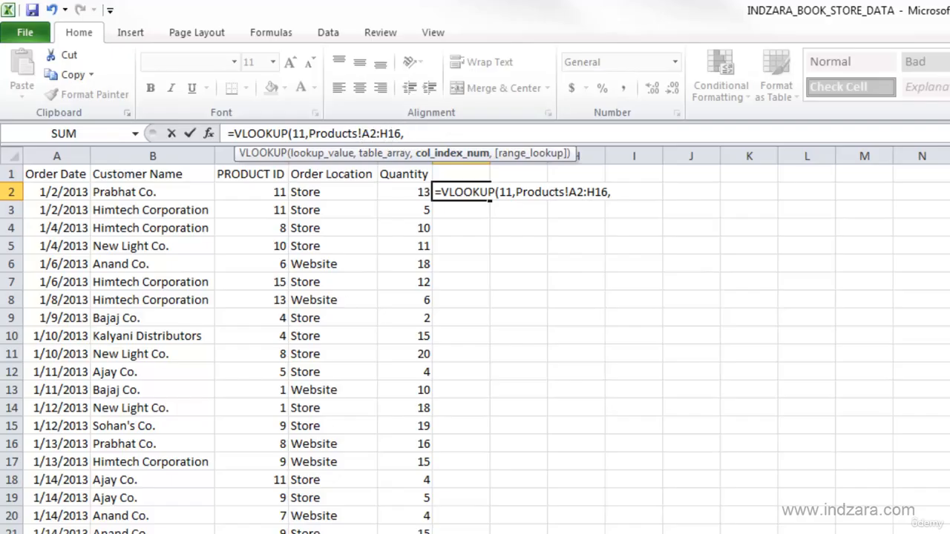
{"action": "left_click", "coordinate": [148, 532]}
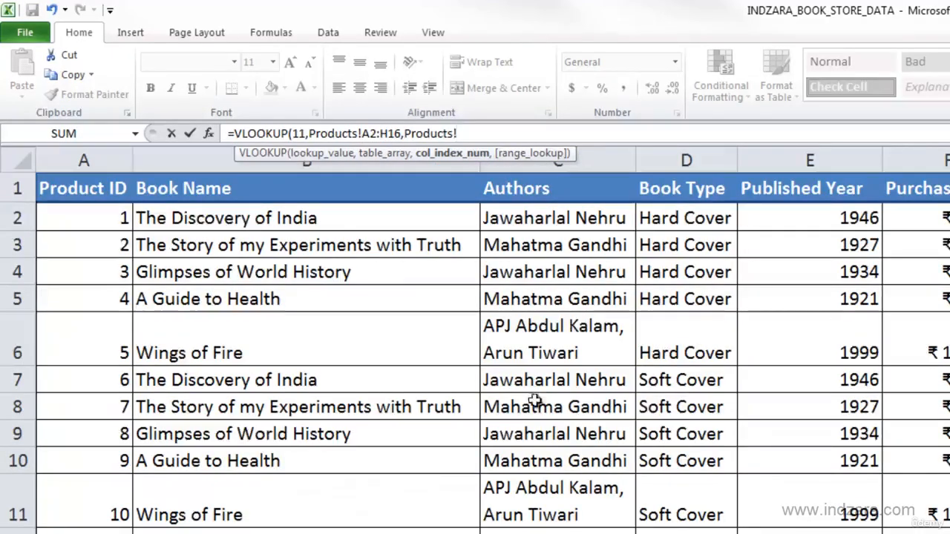
{"action": "left_click", "coordinate": [104, 532]}
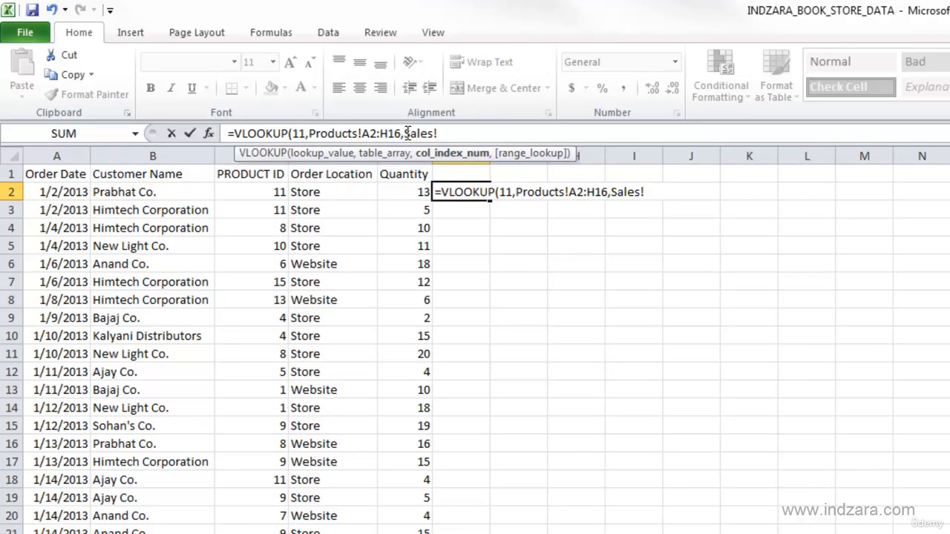
{"action": "left_click_drag", "start_coordinate": [406, 134], "coordinate": [452, 133]}
{"action": "key", "text": "BackSpace"}
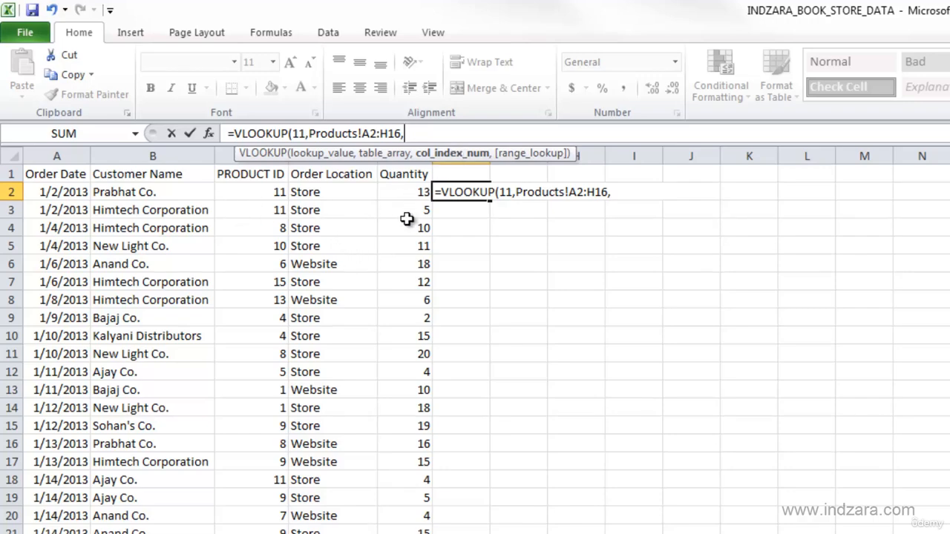
{"action": "left_click", "coordinate": [282, 533]}
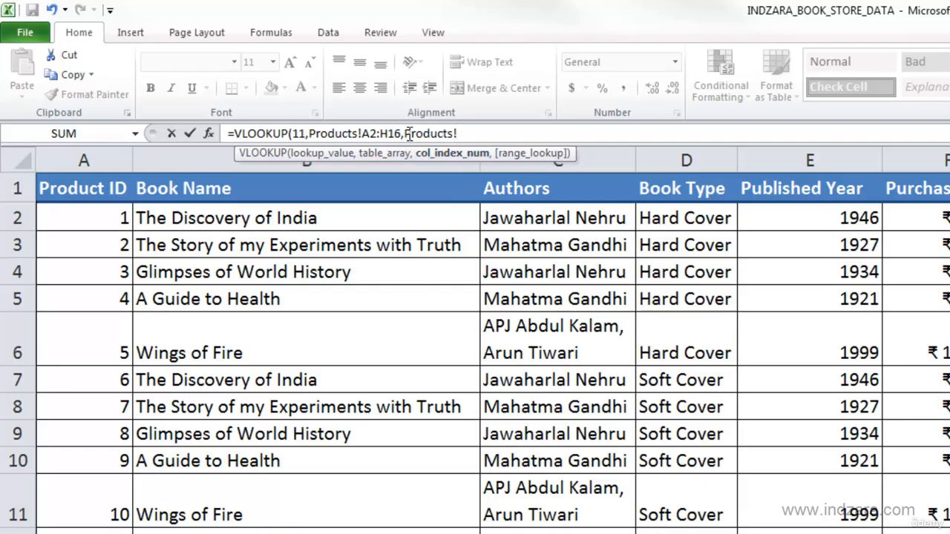
Replace the stray sheet reference with column index 2 and finish the VLOOKUP with FALSE for an exact match
{"action": "left_click_drag", "start_coordinate": [406, 134], "coordinate": [510, 135]}
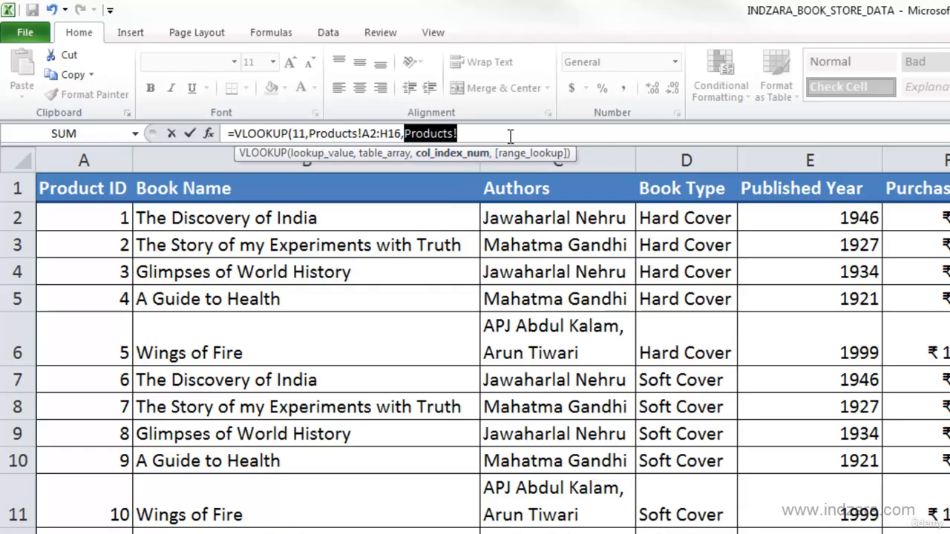
{"action": "type", "text": "2,"}
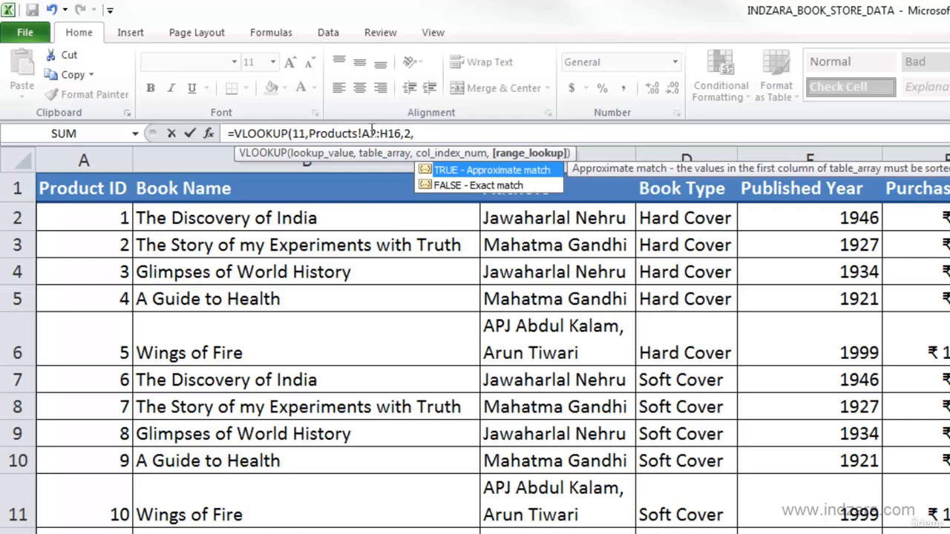
{"action": "left_click", "coordinate": [423, 132]}
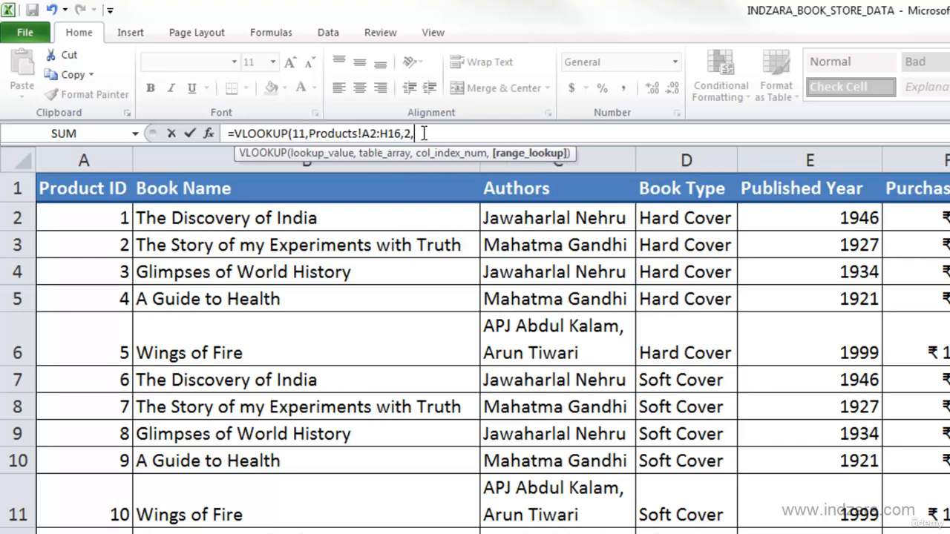
{"action": "type", "text": "FALSE"}
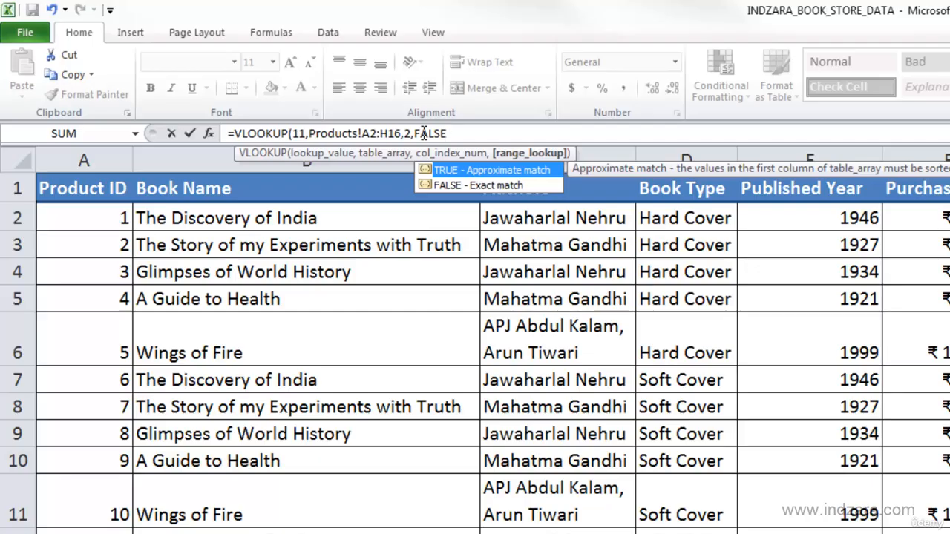
{"action": "type", "text": ")"}
{"action": "key", "text": "Return"}
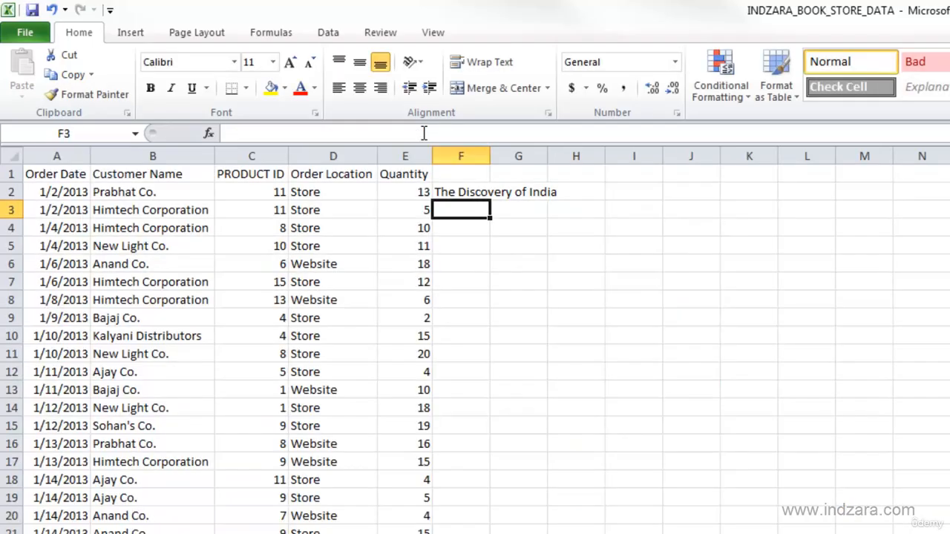
Widen column F to fit the looked-up title and enter the heading Book Name in F1
{"action": "left_click", "coordinate": [474, 191]}
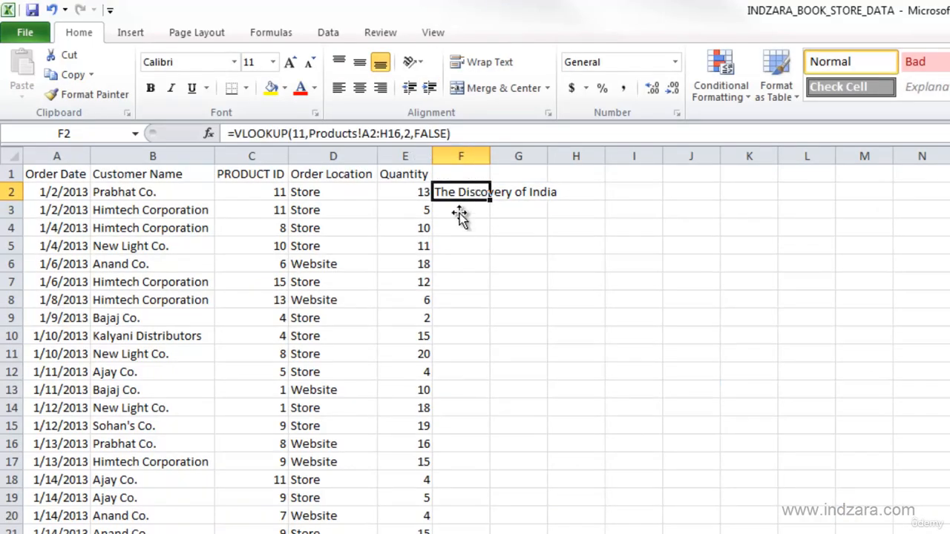
{"action": "left_click_drag", "start_coordinate": [490, 157], "coordinate": [593, 159]}
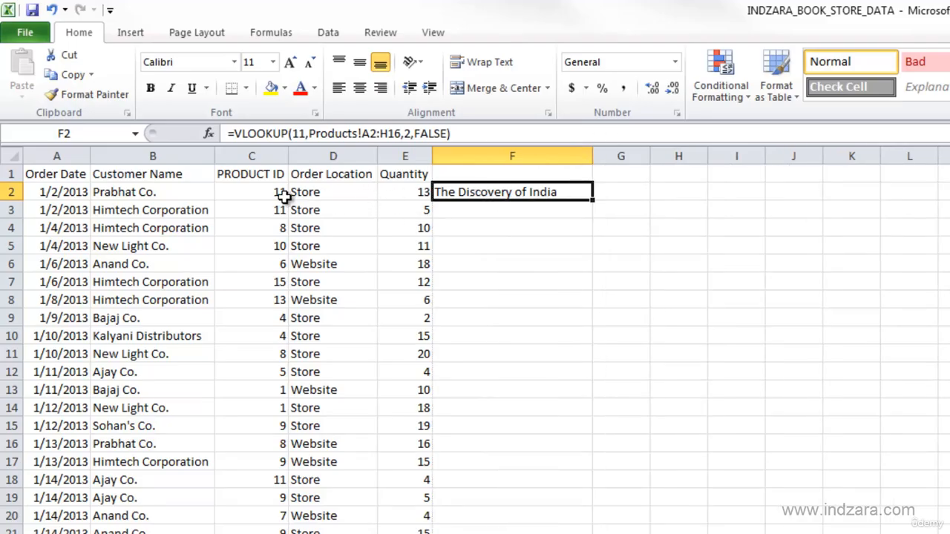
{"action": "left_click", "coordinate": [442, 175]}
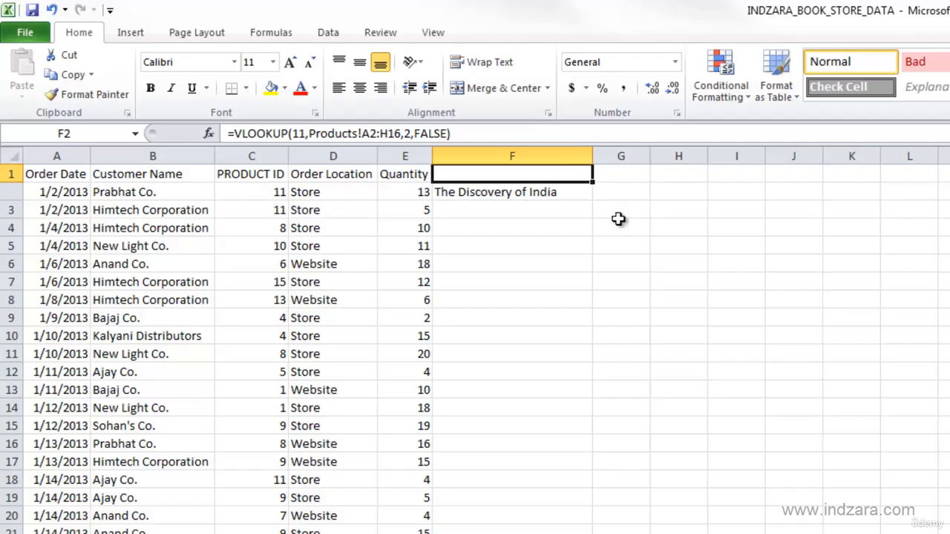
{"action": "type", "text": "BOOK NAM"}
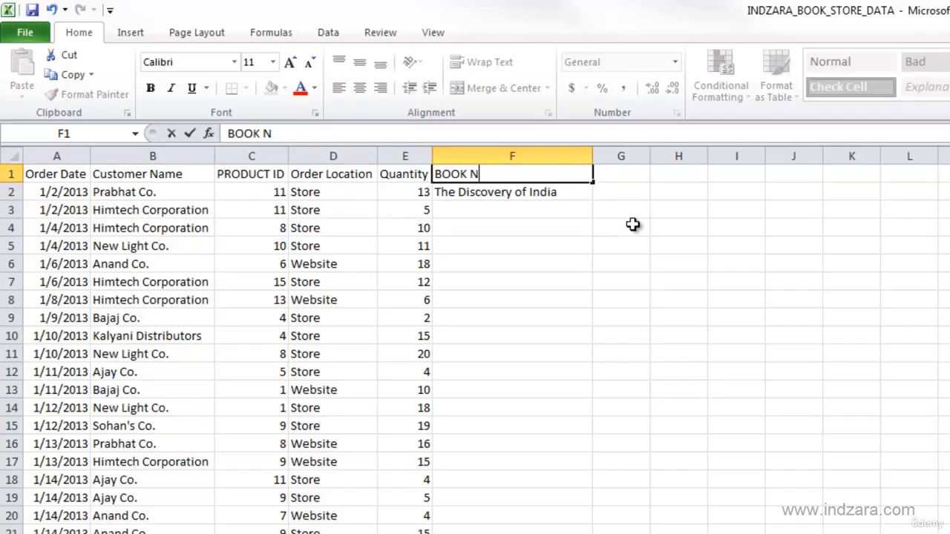
{"action": "key", "text": "BackSpace"}
{"action": "key", "text": "BackSpace"}
{"action": "key", "text": "BackSpace"}
{"action": "key", "text": "BackSpace"}
{"action": "key", "text": "BackSpace"}
{"action": "key", "text": "BackSpace"}
{"action": "key", "text": "BackSpace"}
{"action": "type", "text": "ook Name"}
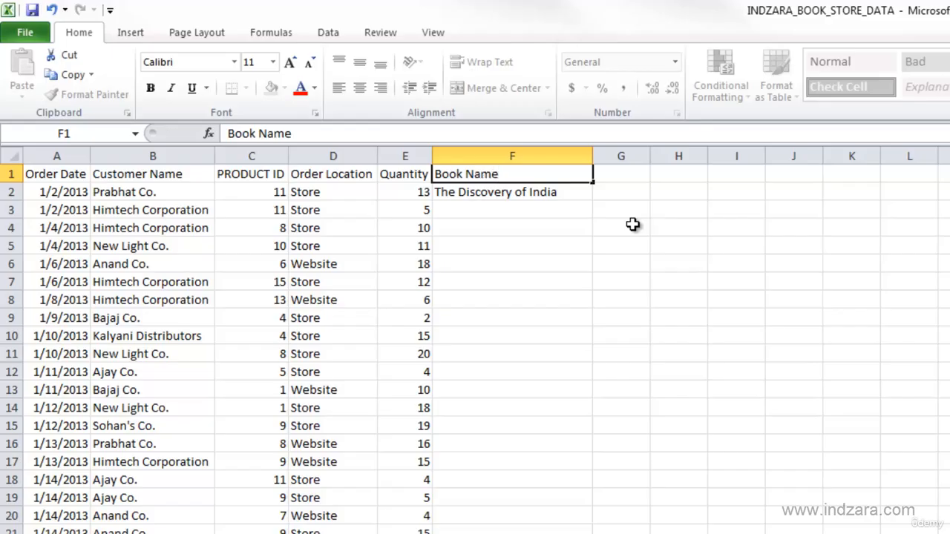
{"action": "key", "text": "Return"}
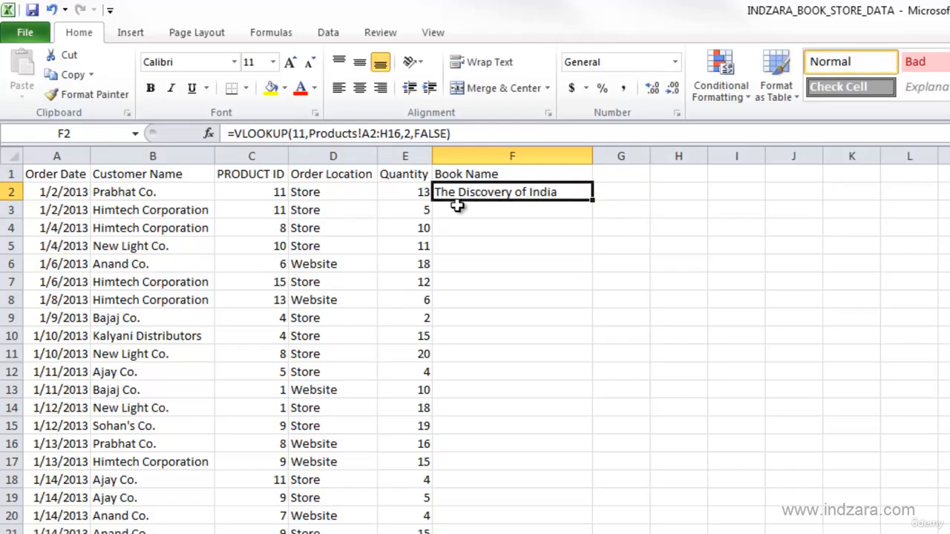
Replace the fixed lookup value in F2's VLOOKUP with a reference to the product ID in C2
{"action": "left_click", "coordinate": [297, 133]}
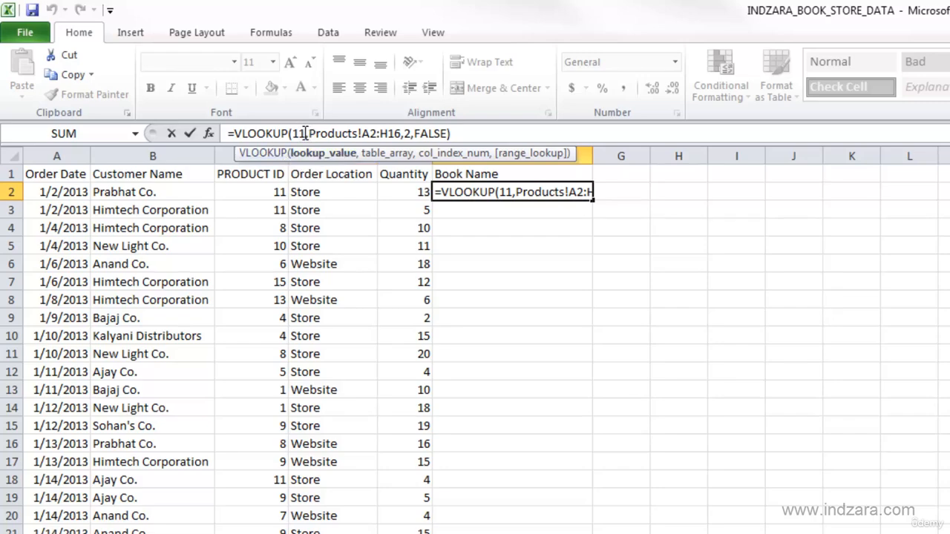
{"action": "key", "text": "BackSpace"}
{"action": "key", "text": "BackSpace"}
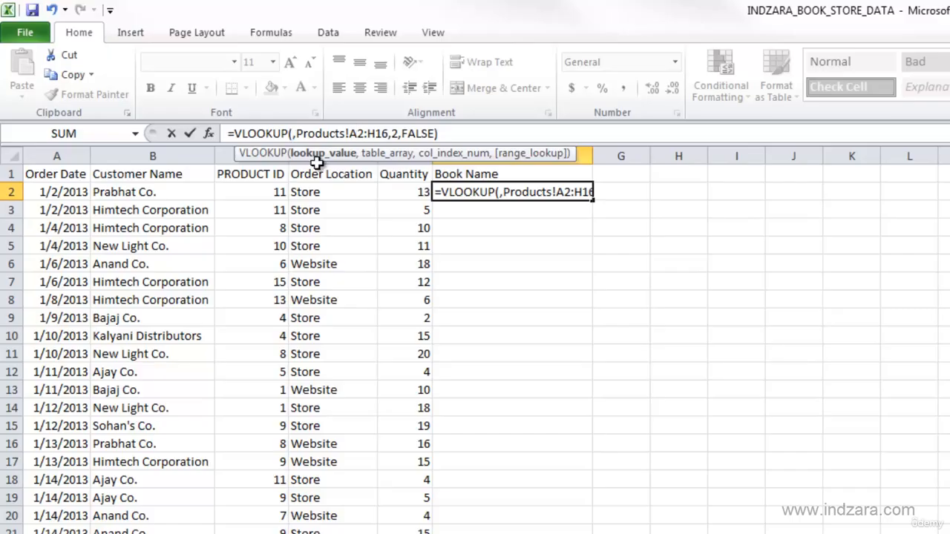
{"action": "left_click", "coordinate": [256, 192]}
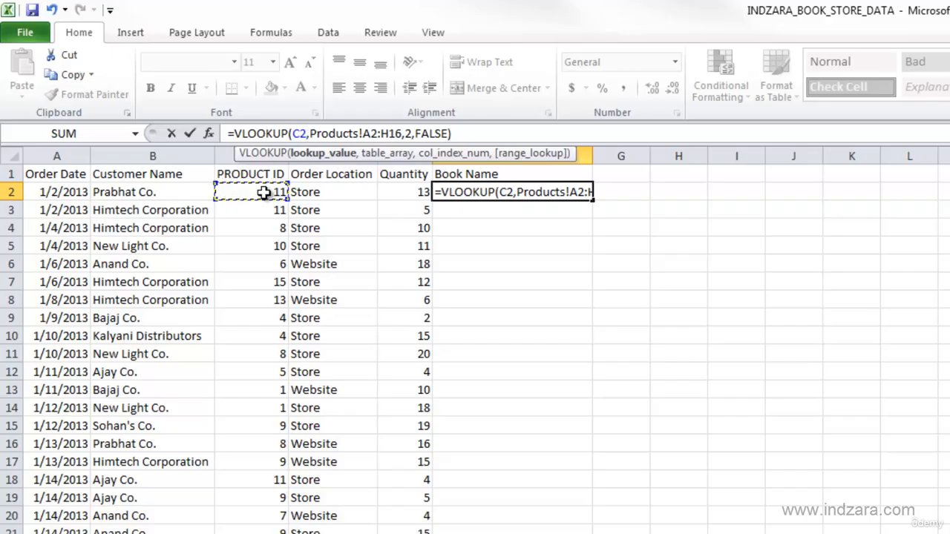
{"action": "left_click", "coordinate": [371, 134]}
{"action": "left_click_drag", "start_coordinate": [401, 133], "coordinate": [359, 134]}
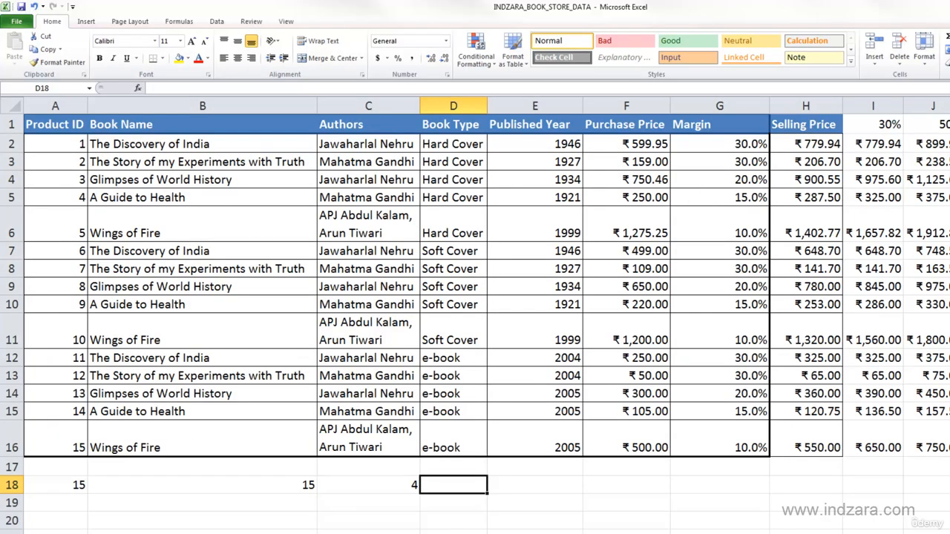
{"action": "key", "text": "Return"}
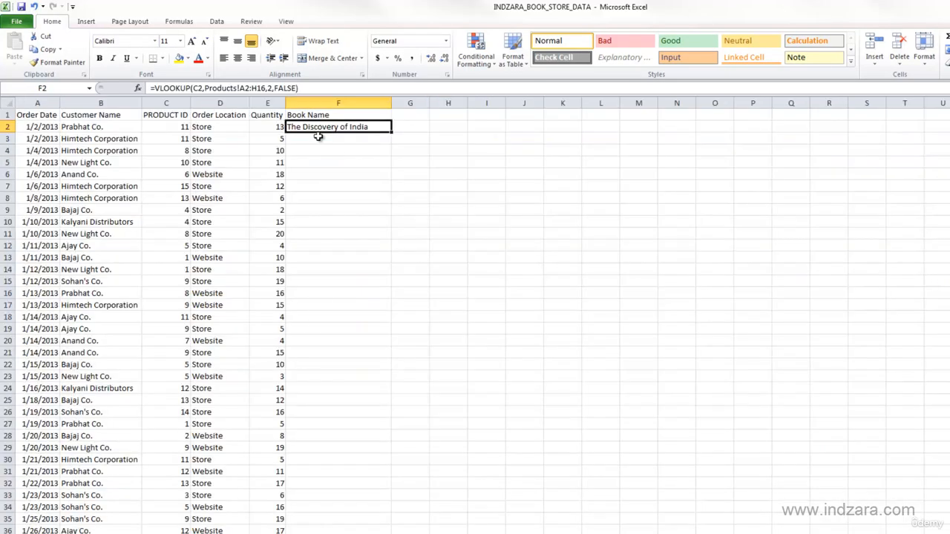
Review F2's VLOOKUP formula, checking its column index against the range A2:H16 on the Products sheet
{"action": "left_click", "coordinate": [270, 88]}
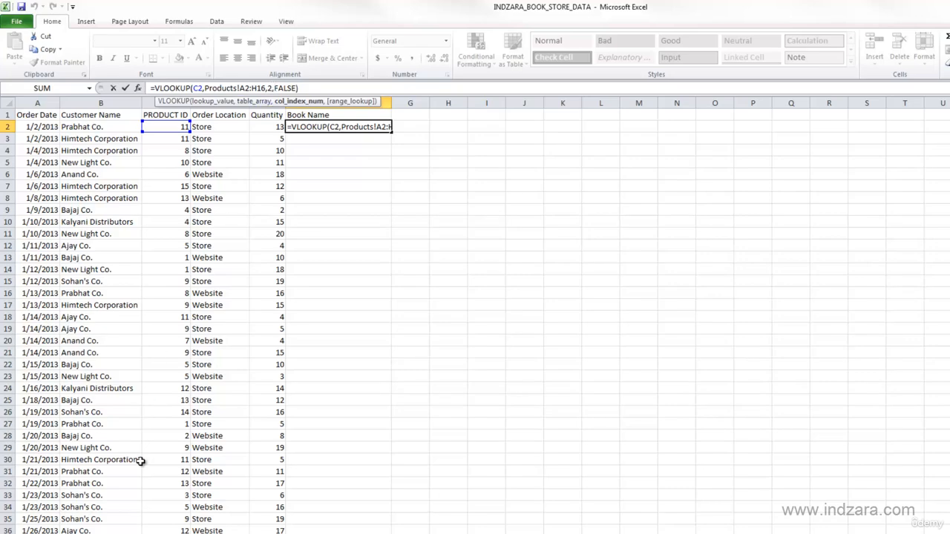
{"action": "key", "text": "Escape"}
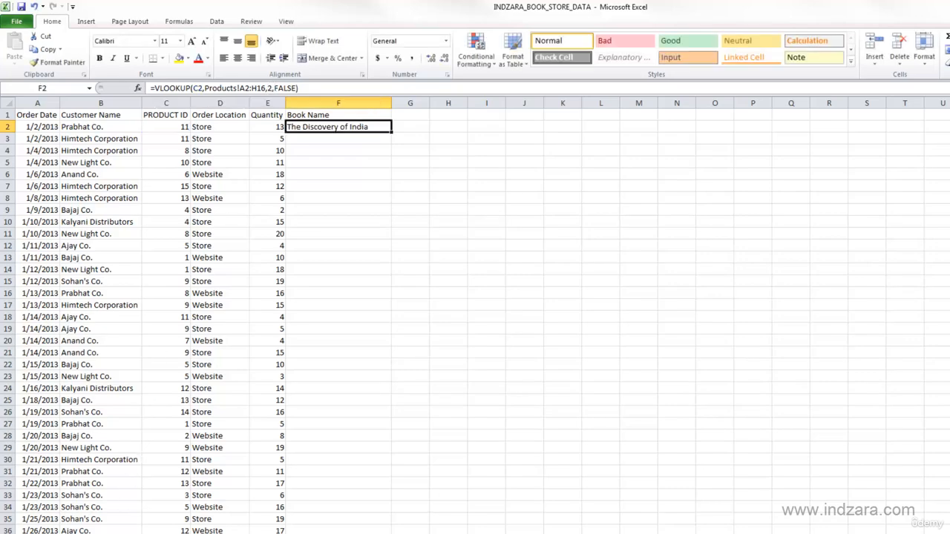
{"action": "key", "text": "ctrl+Page_Down"}
{"action": "left_click_drag", "start_coordinate": [74, 143], "coordinate": [791, 447]}
{"action": "left_click", "coordinate": [272, 87]}
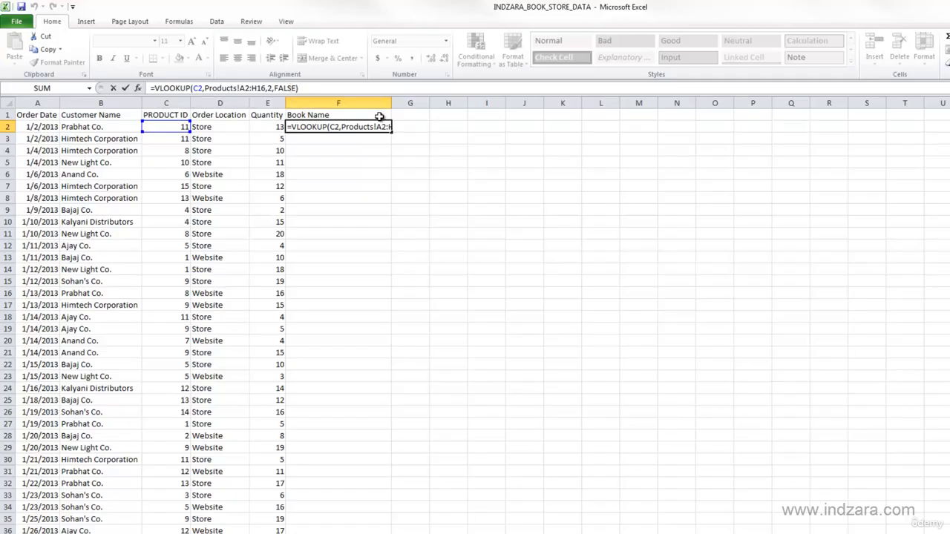
{"action": "key", "text": "Return"}
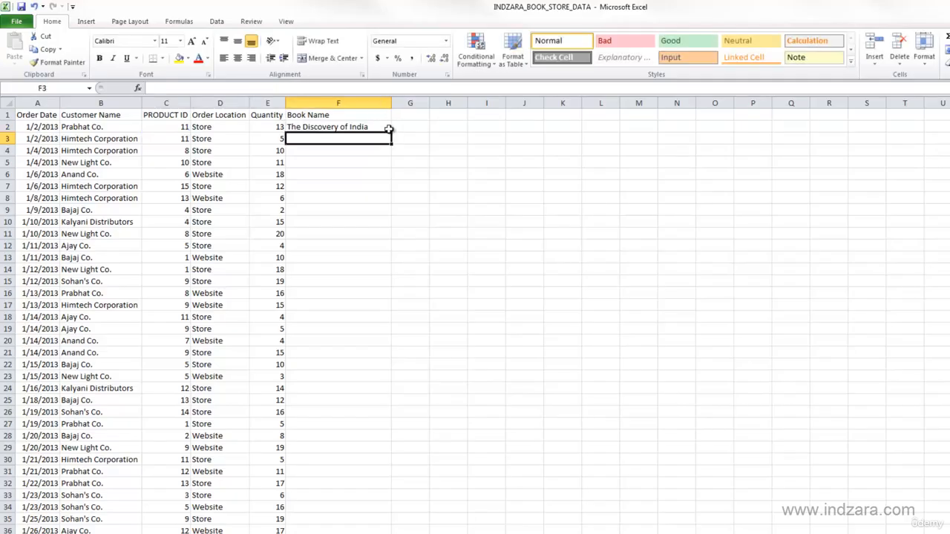
Compare F2's looked-up title with the book name listed for product ID 11 on the Products sheet
{"action": "left_click", "coordinate": [388, 129]}
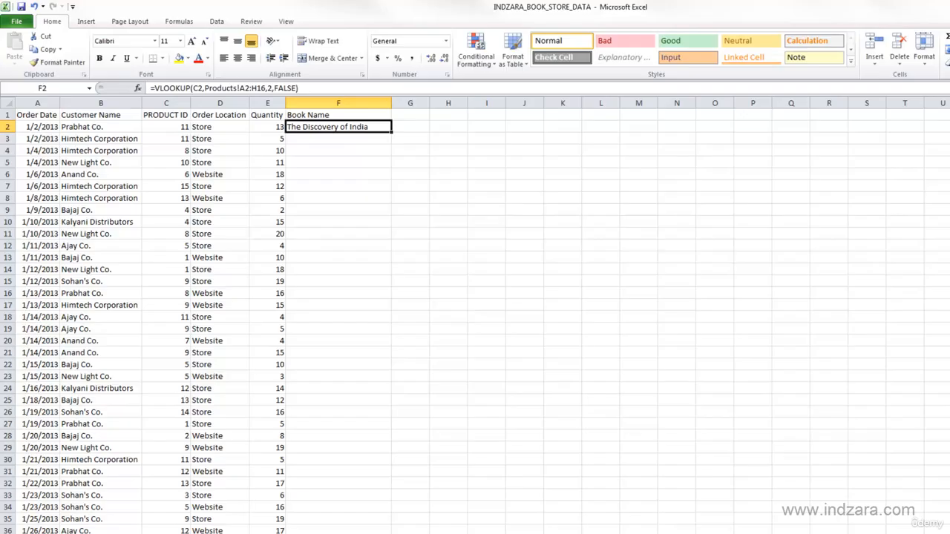
{"action": "left_click", "coordinate": [102, 533]}
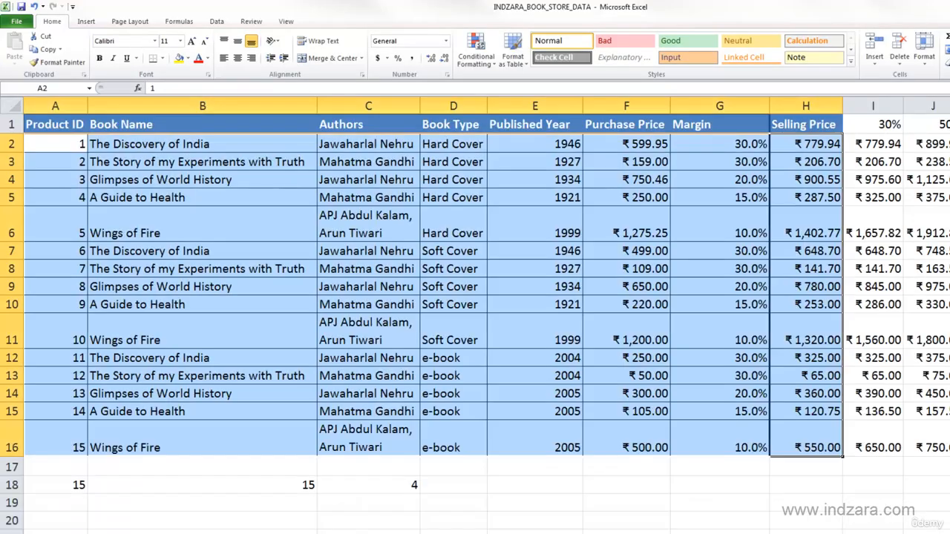
{"action": "left_click", "coordinate": [74, 359]}
{"action": "left_click", "coordinate": [126, 358]}
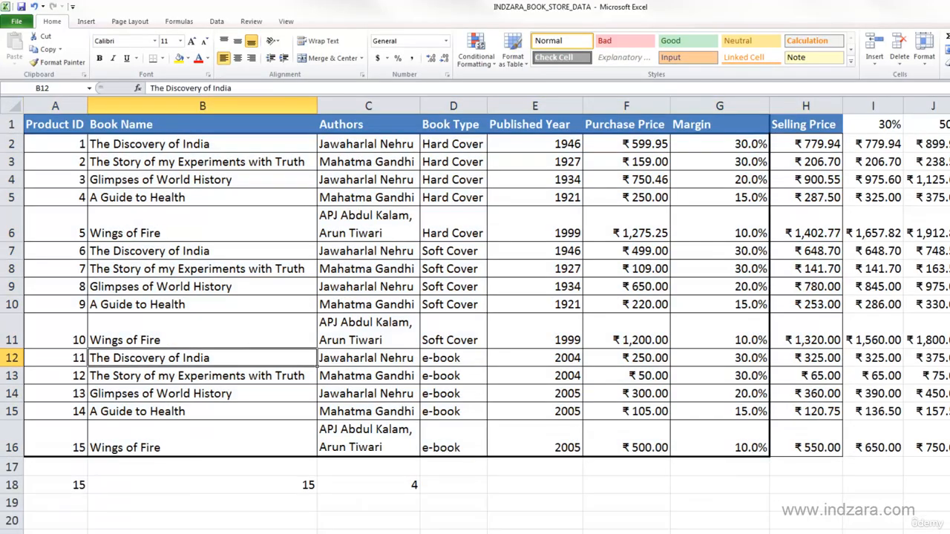
{"action": "left_click", "coordinate": [135, 533]}
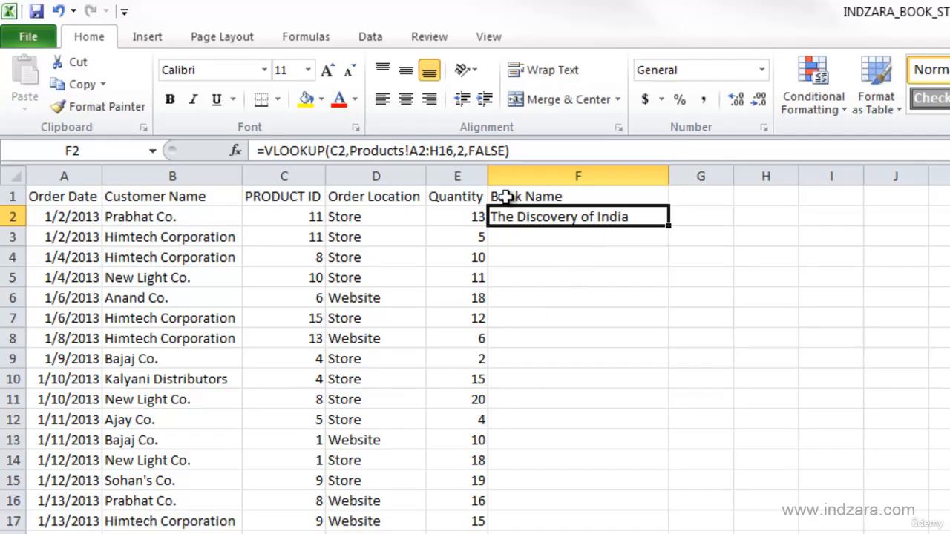
Examine the table range in F2's VLOOKUP against the product rows A2:H16 on the Products sheet
{"action": "left_click", "coordinate": [420, 151]}
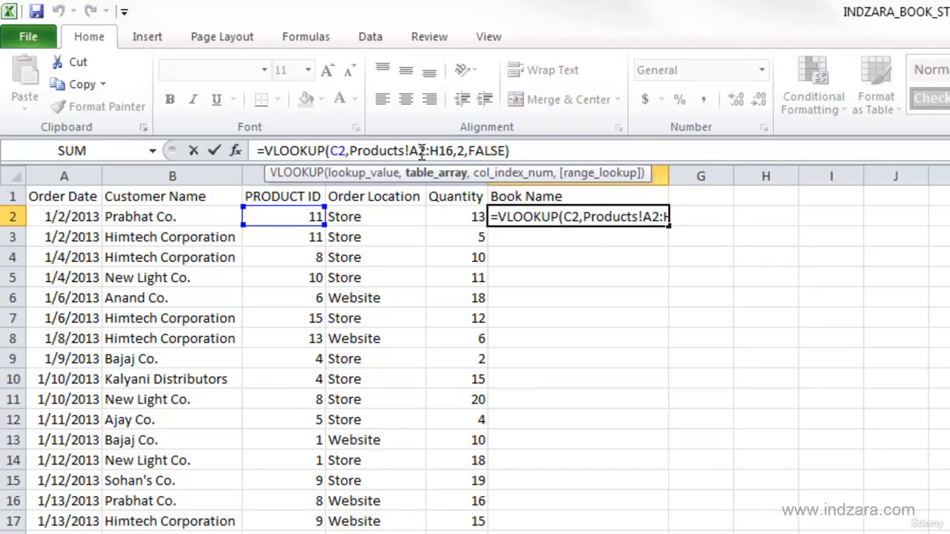
{"action": "key", "text": "Escape"}
{"action": "left_click", "coordinate": [141, 531]}
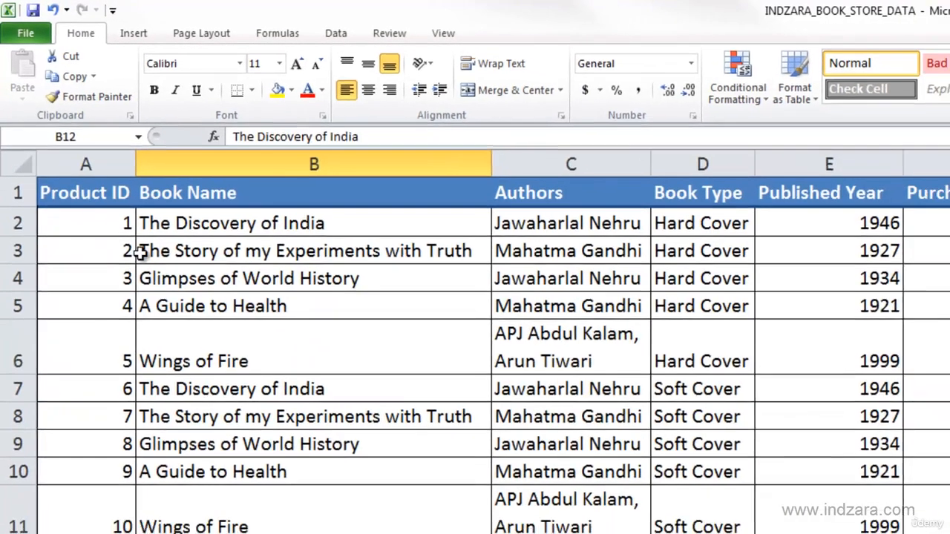
{"action": "left_click_drag", "start_coordinate": [56, 147], "coordinate": [824, 464]}
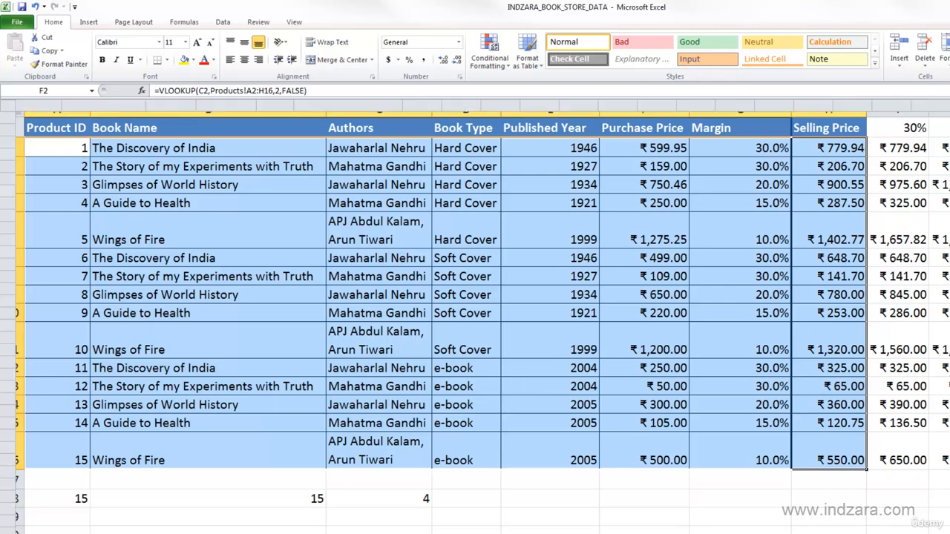
{"action": "key", "text": "Return"}
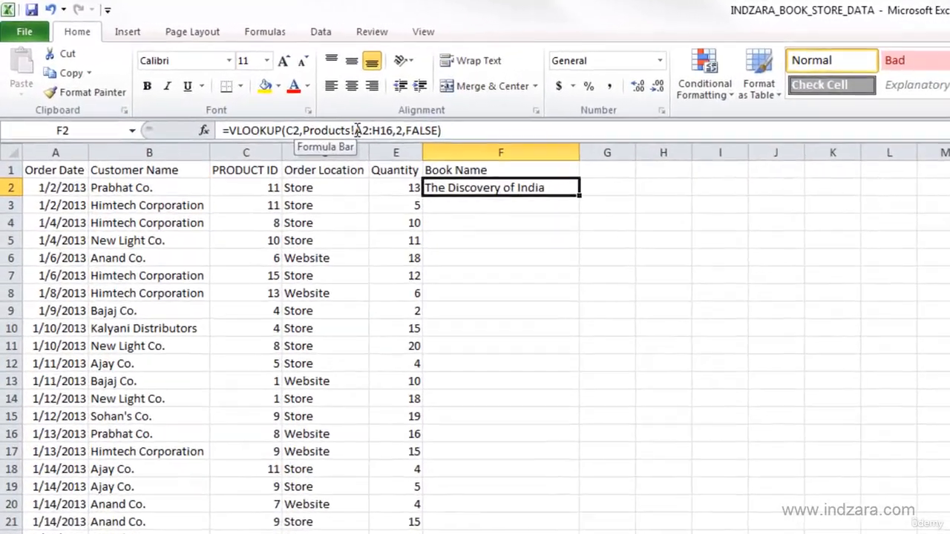
Make the table range in F2's VLOOKUP absolute as Products!$A$2:$H$16
{"action": "left_click", "coordinate": [252, 90]}
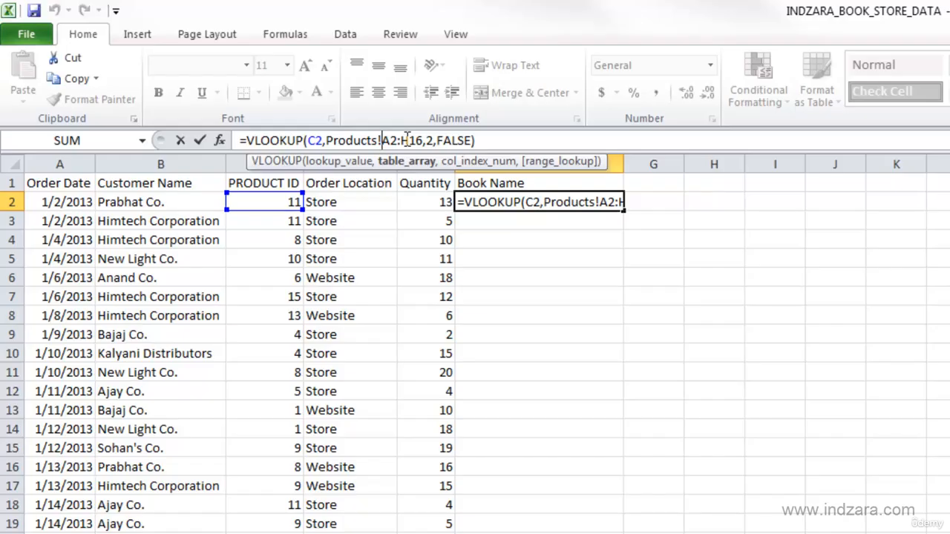
{"action": "type", "text": "$"}
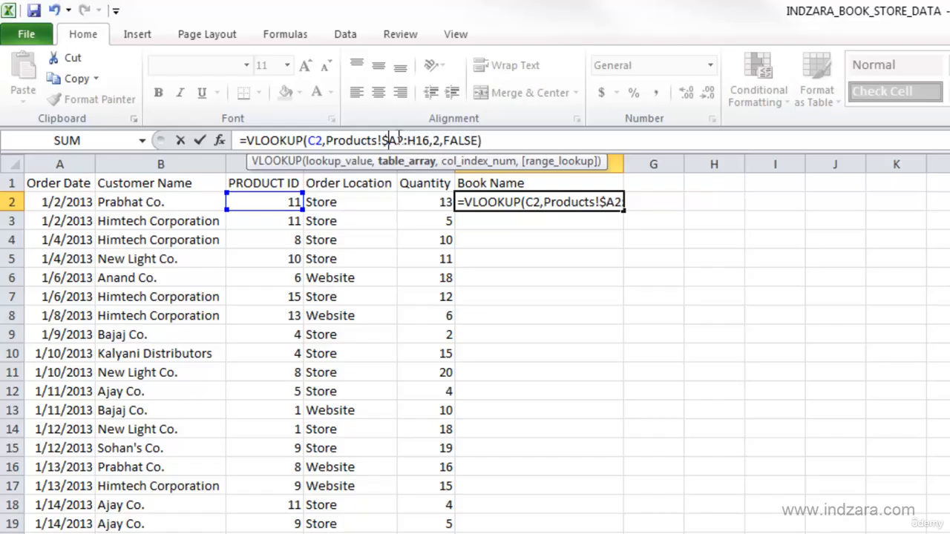
{"action": "left_click", "coordinate": [399, 140]}
{"action": "type", "text": "$"}
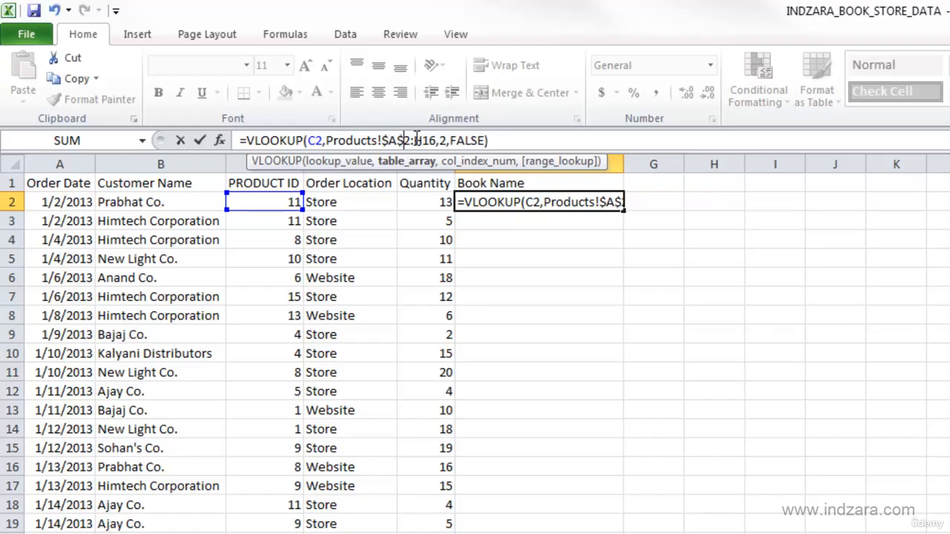
{"action": "left_click", "coordinate": [415, 140]}
{"action": "type", "text": "$"}
{"action": "left_click", "coordinate": [436, 140]}
{"action": "type", "text": "$H$"}
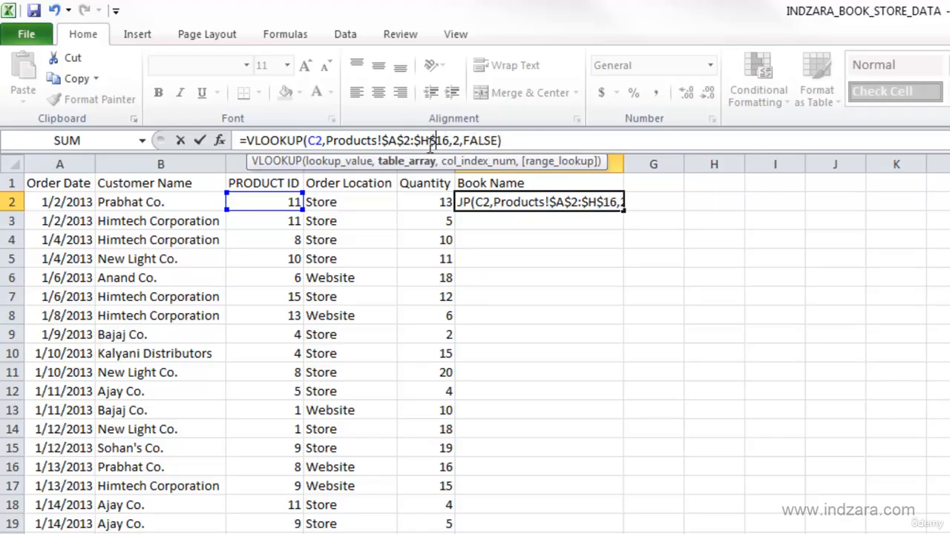
{"action": "key", "text": "Return"}
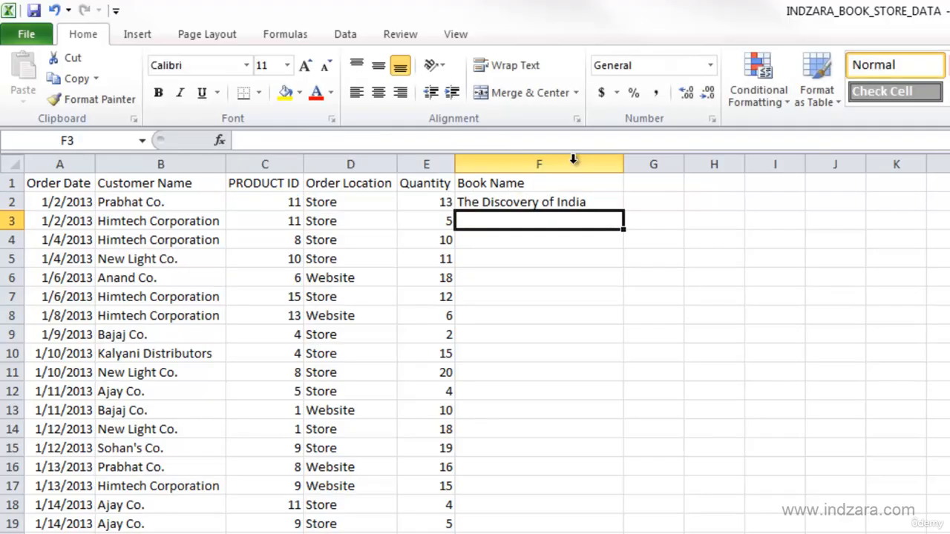
Copy F2's VLOOKUP formula down one row into F3
{"action": "left_click", "coordinate": [621, 206]}
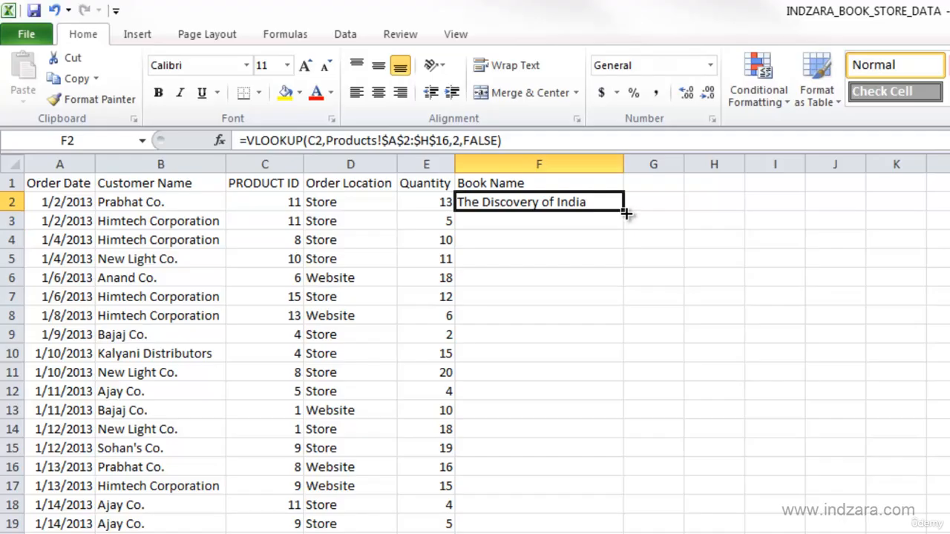
{"action": "left_click_drag", "start_coordinate": [626, 213], "coordinate": [572, 222]}
{"action": "left_click", "coordinate": [572, 222]}
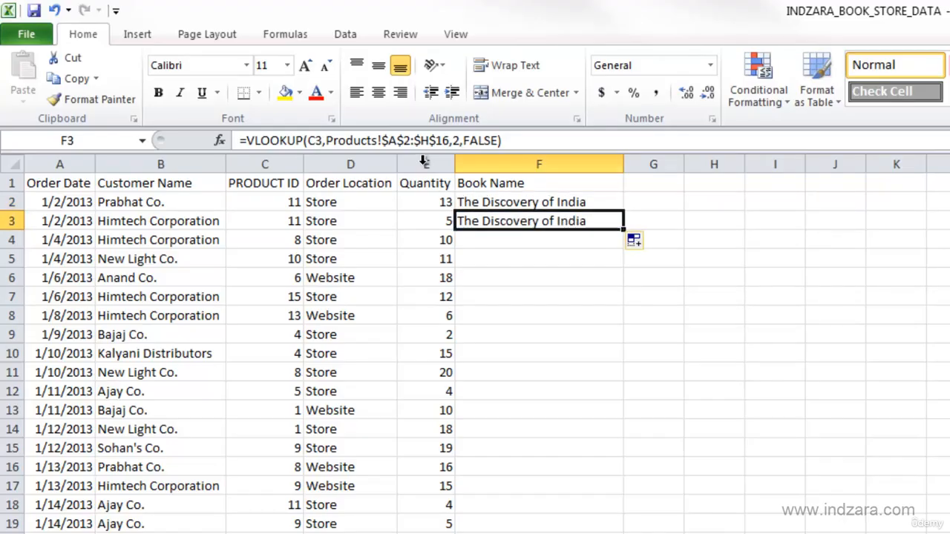
Compare the formulas in F2 and F3, checking the lookup cell, the absolute table range and the column index
{"action": "left_click", "coordinate": [391, 140]}
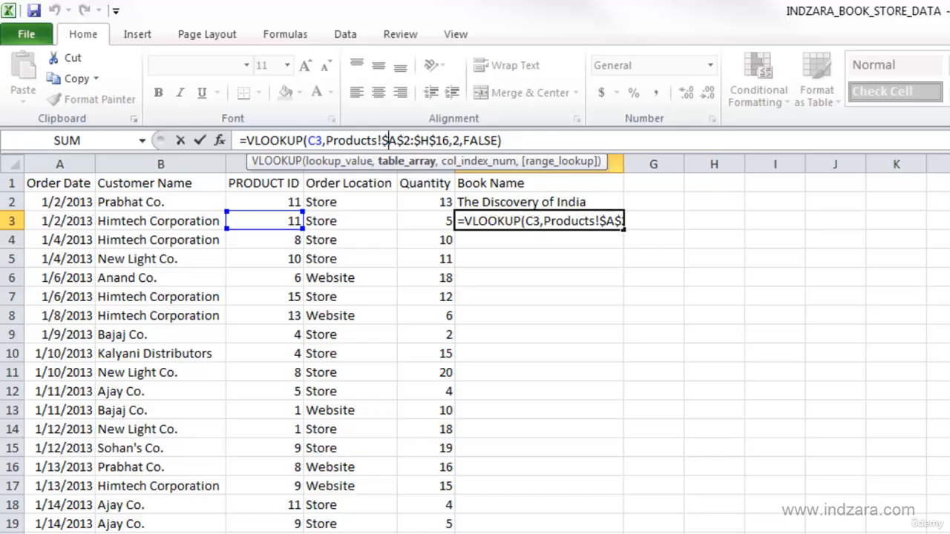
{"action": "key", "text": "ctrl+Return"}
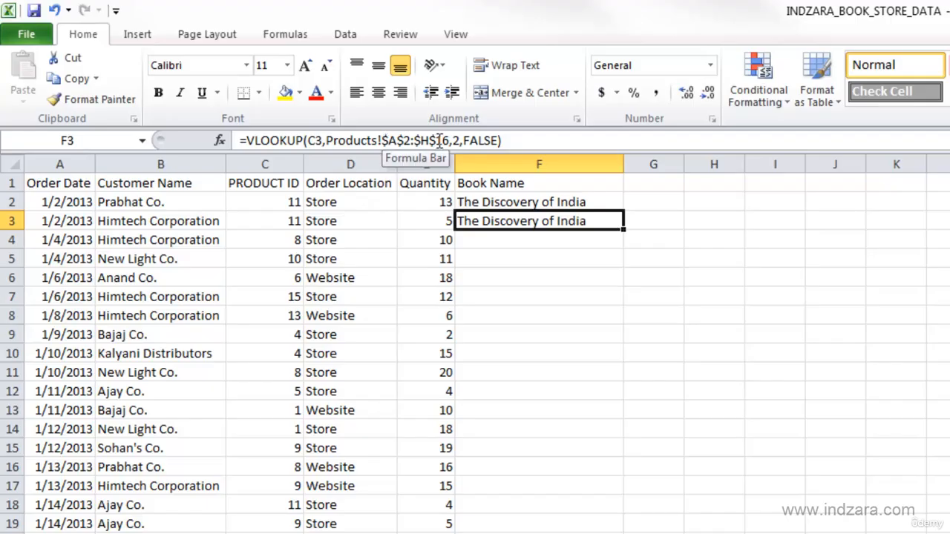
{"action": "left_click", "coordinate": [479, 203]}
{"action": "left_click", "coordinate": [476, 220]}
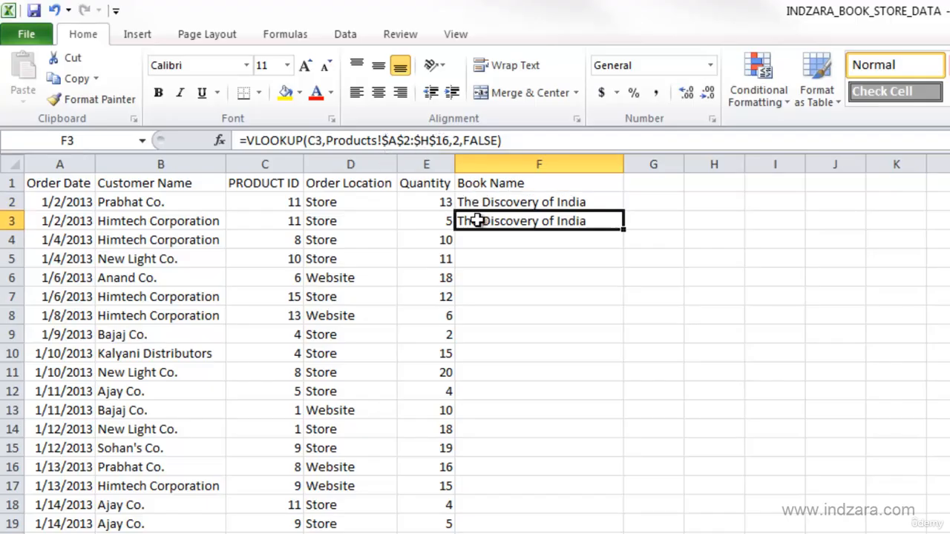
{"action": "left_click", "coordinate": [458, 141]}
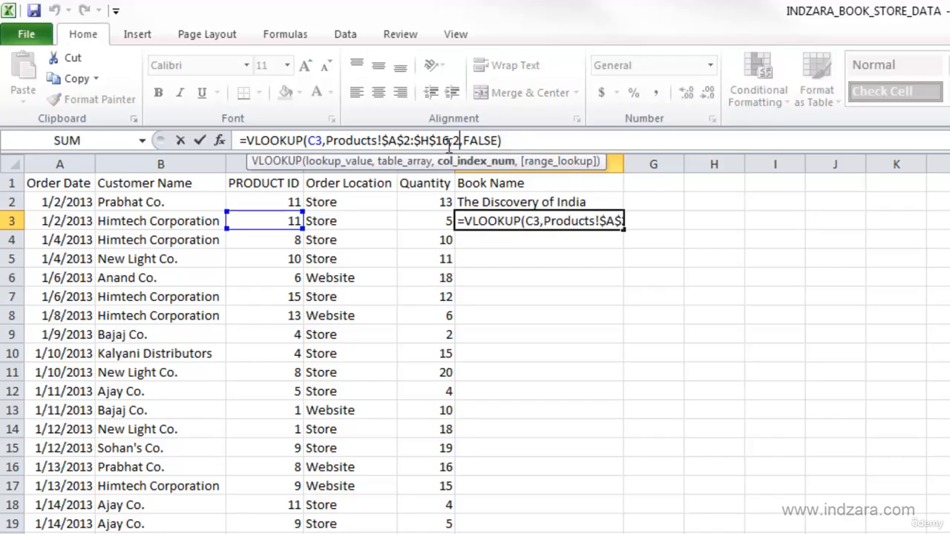
{"action": "key", "text": "Escape"}
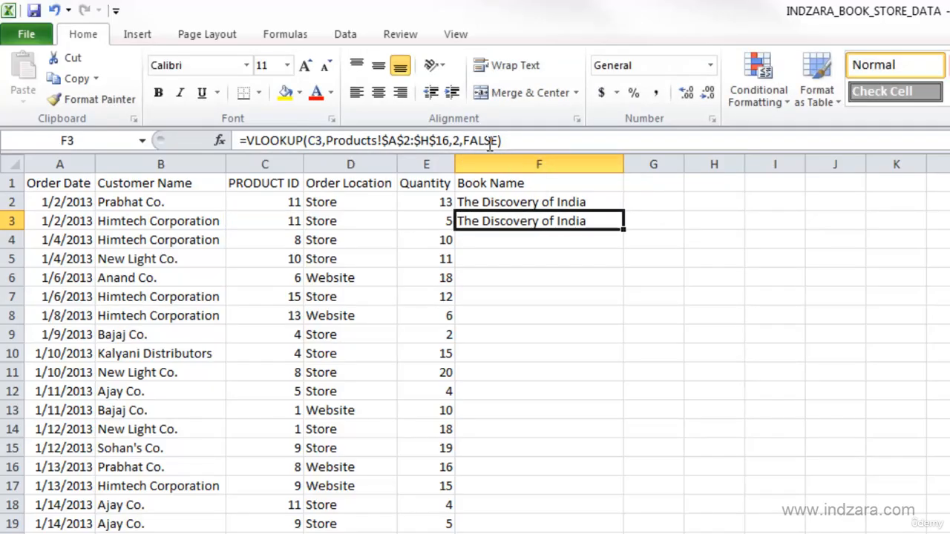
Fill F2's VLOOKUP down the Book Name column for all sales rows and check the filled titles
{"action": "left_click", "coordinate": [496, 202]}
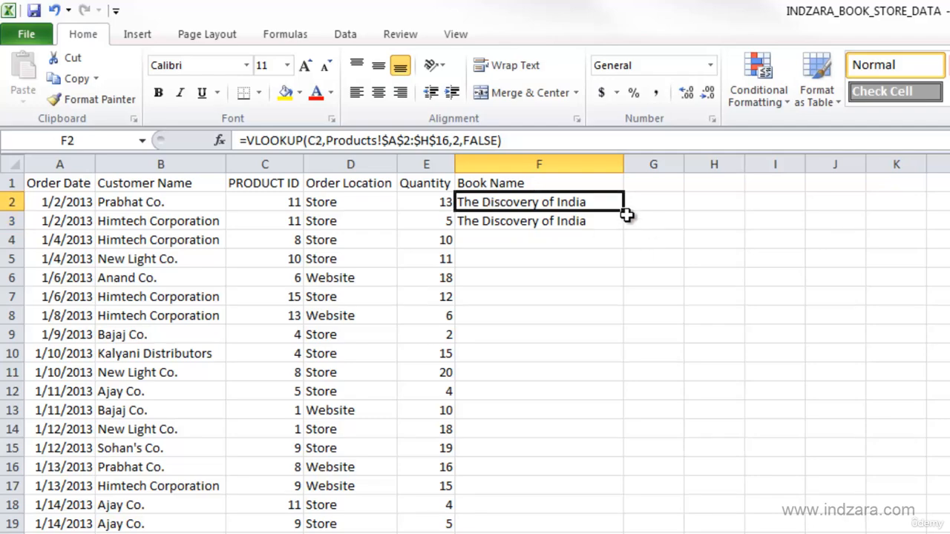
{"action": "left_click_drag", "start_coordinate": [625, 213], "coordinate": [626, 230]}
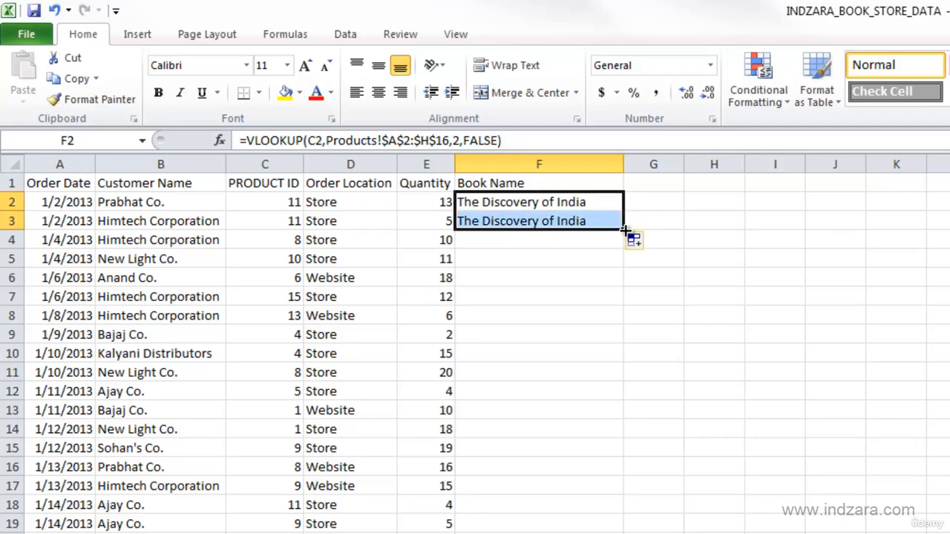
{"action": "double_click", "coordinate": [624, 229]}
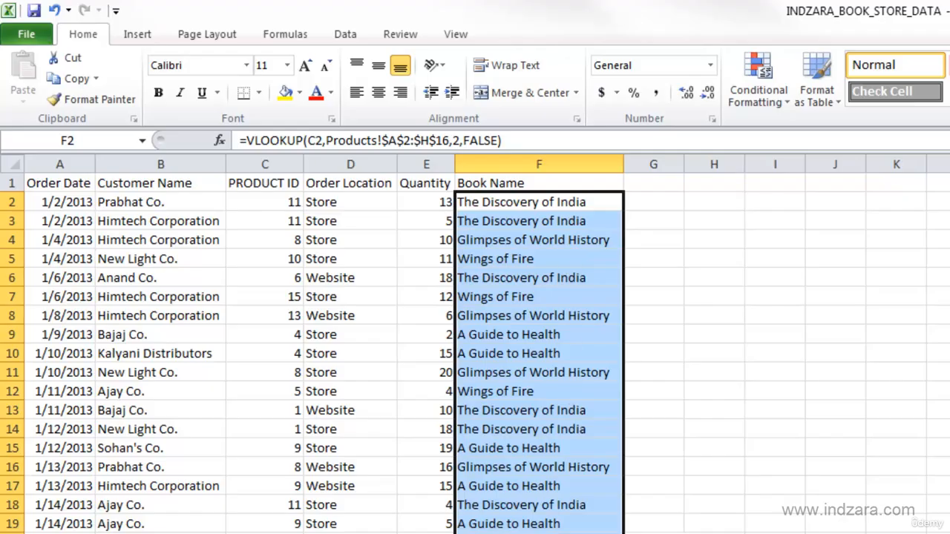
{"action": "scroll", "coordinate": [475, 342], "scroll_direction": "down", "scroll_amount": 20}
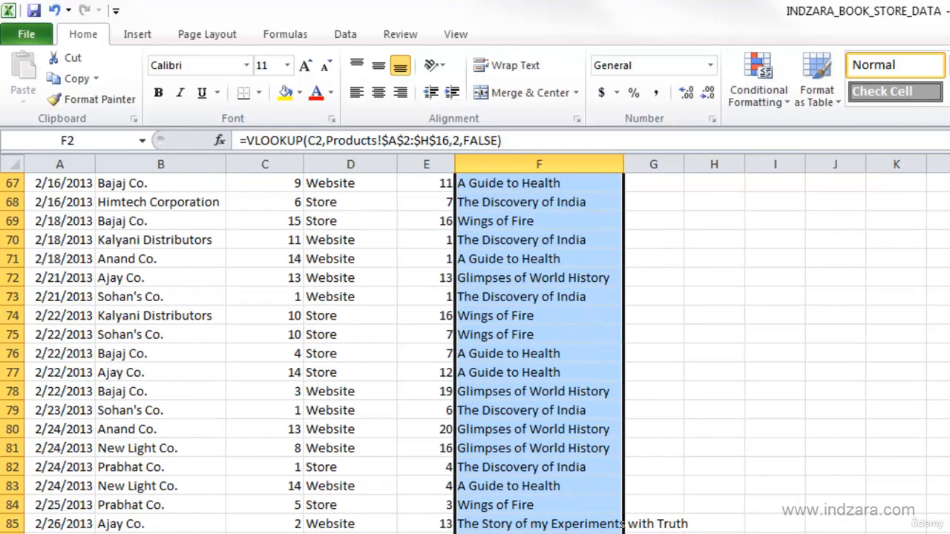
{"action": "scroll", "coordinate": [475, 341], "scroll_direction": "down", "scroll_amount": 7}
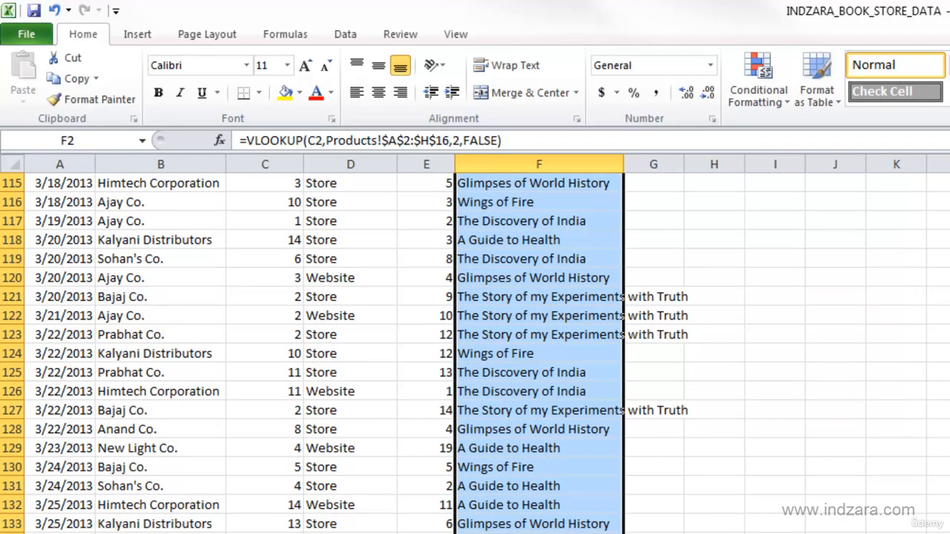
{"action": "scroll", "coordinate": [475, 341], "scroll_direction": "down", "scroll_amount": 20}
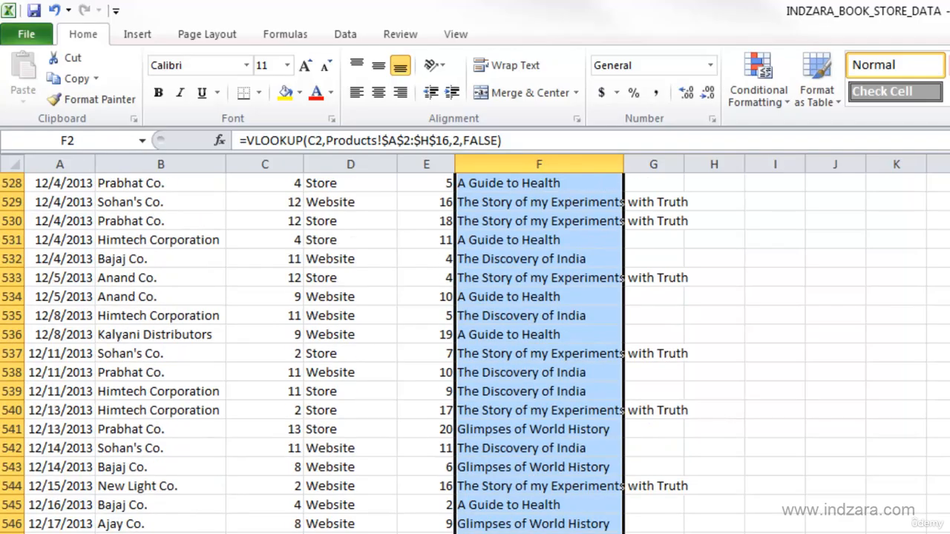
{"action": "scroll", "coordinate": [475, 341], "scroll_direction": "down", "scroll_amount": 3}
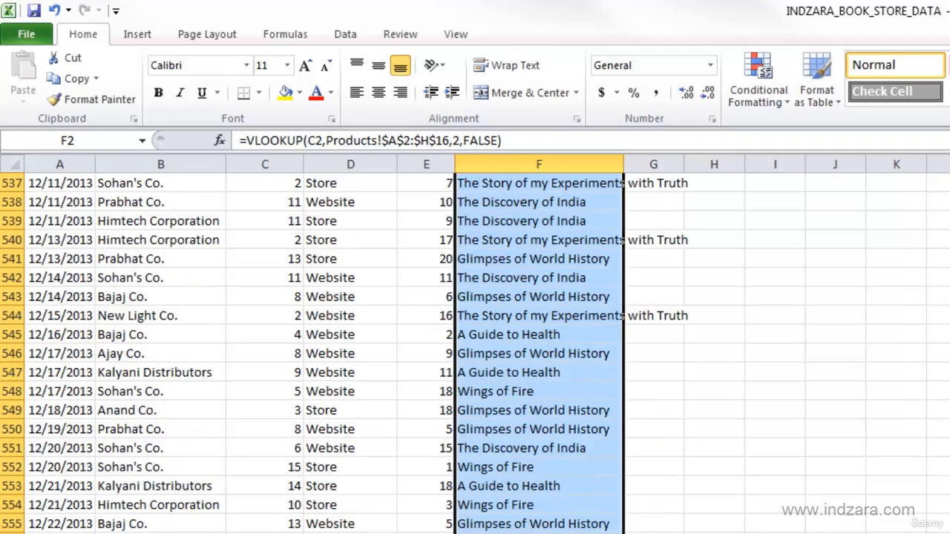
{"action": "scroll", "coordinate": [476, 342], "scroll_direction": "up", "scroll_amount": 20}
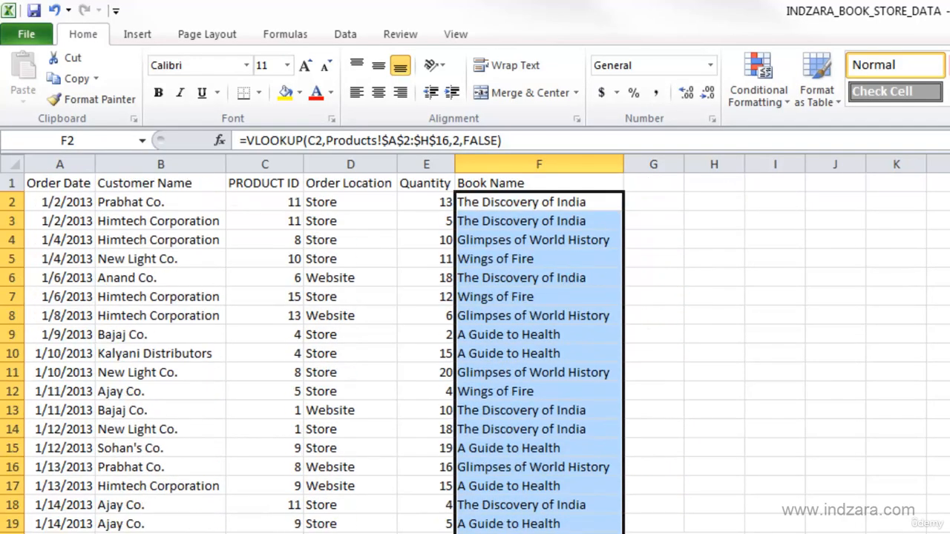
Widen column F to fit the longest book titles and enter the heading Authors in G1
{"action": "left_click", "coordinate": [484, 199]}
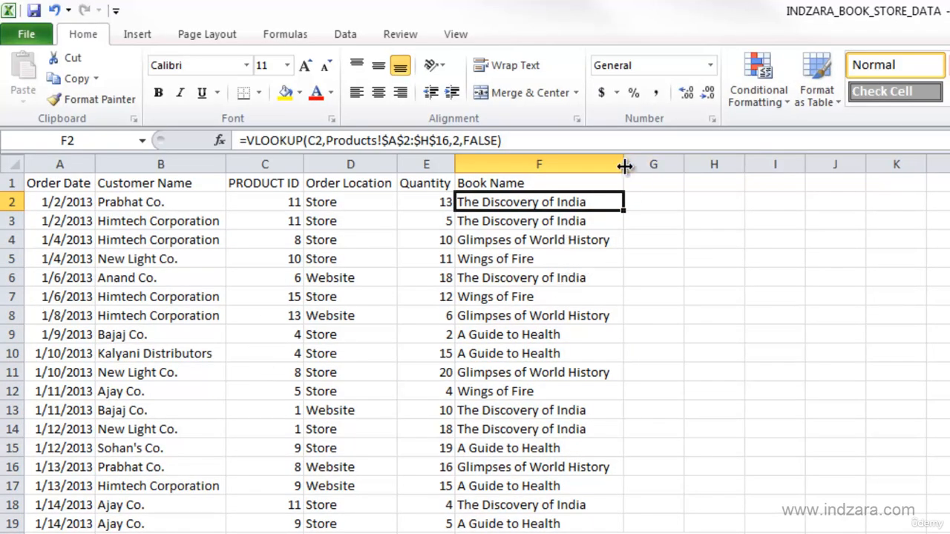
{"action": "left_click_drag", "start_coordinate": [623, 163], "coordinate": [710, 180]}
{"action": "left_click", "coordinate": [724, 187]}
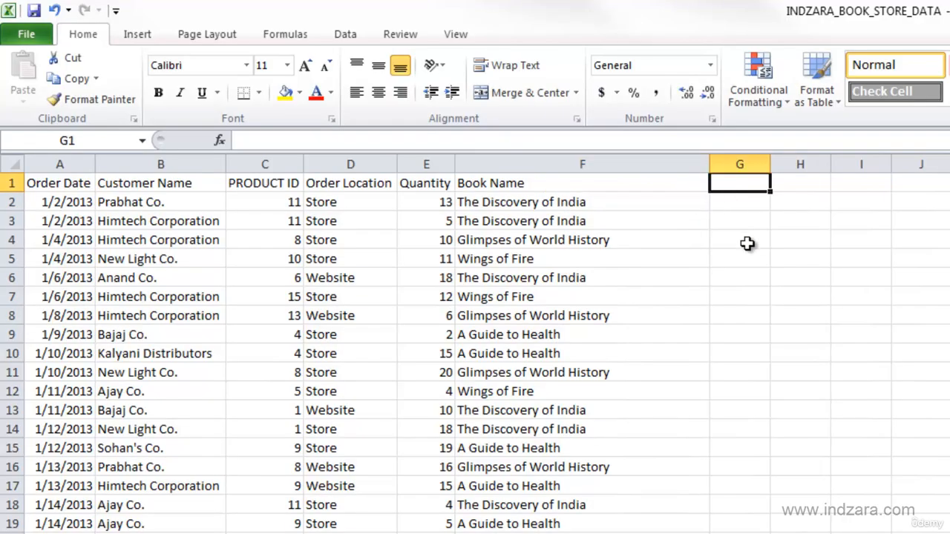
{"action": "type", "text": "Authors"}
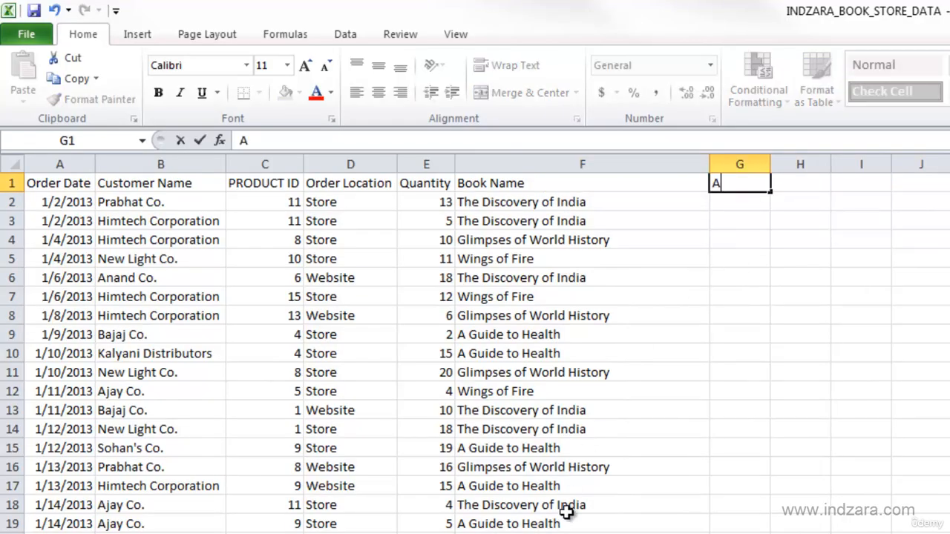
{"action": "key", "text": "Return"}
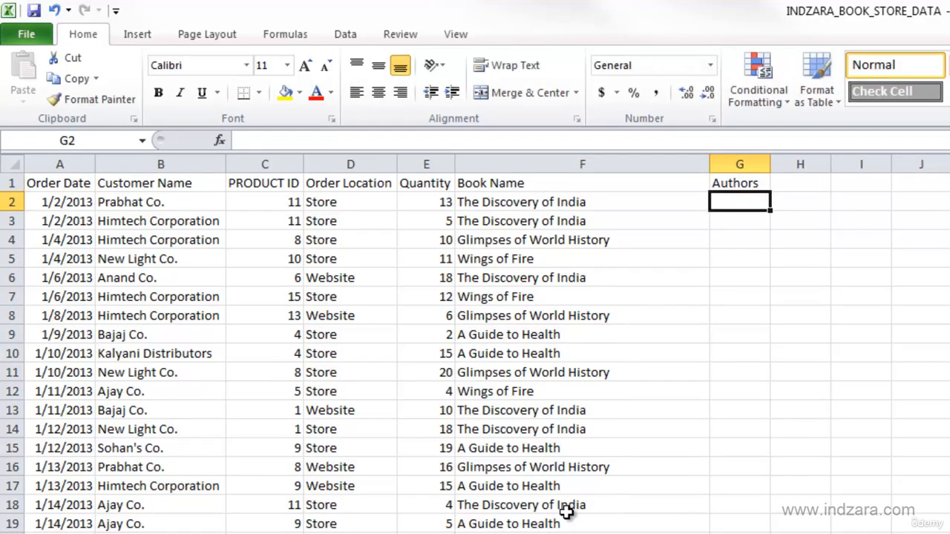
Check the Authors column on the Products sheet and copy F2's VLOOKUP formula text unchanged into G2 of the Sales sheet
{"action": "left_click", "coordinate": [236, 532]}
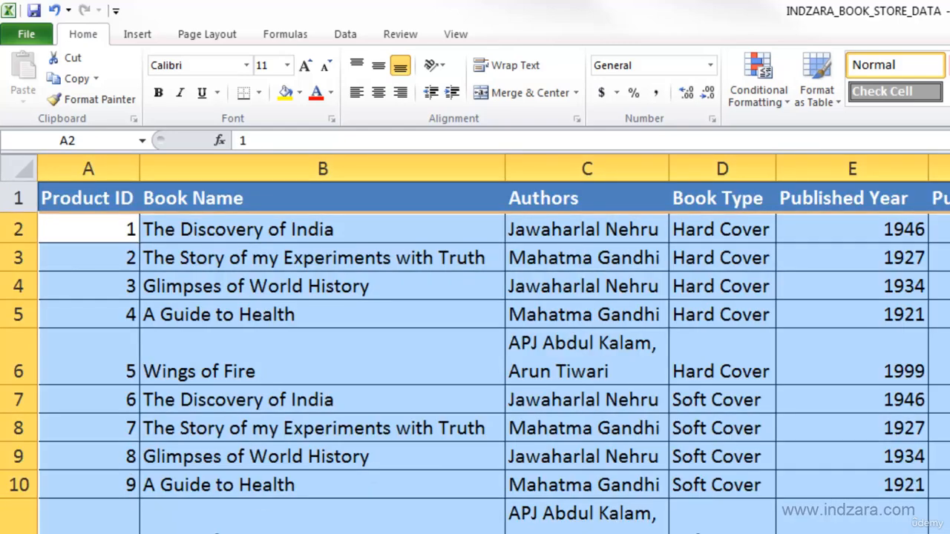
{"action": "left_click", "coordinate": [148, 532]}
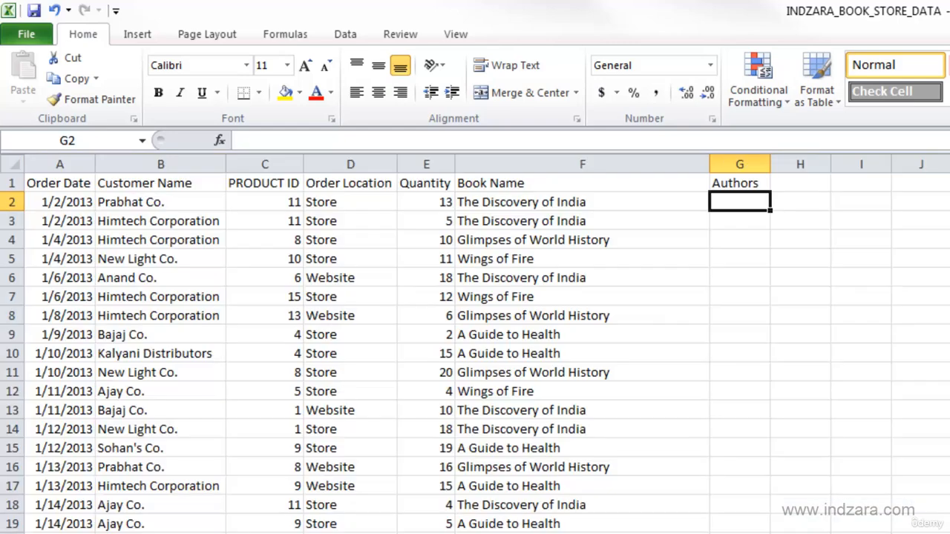
{"action": "left_click", "coordinate": [559, 200]}
{"action": "left_click_drag", "start_coordinate": [524, 140], "coordinate": [204, 132]}
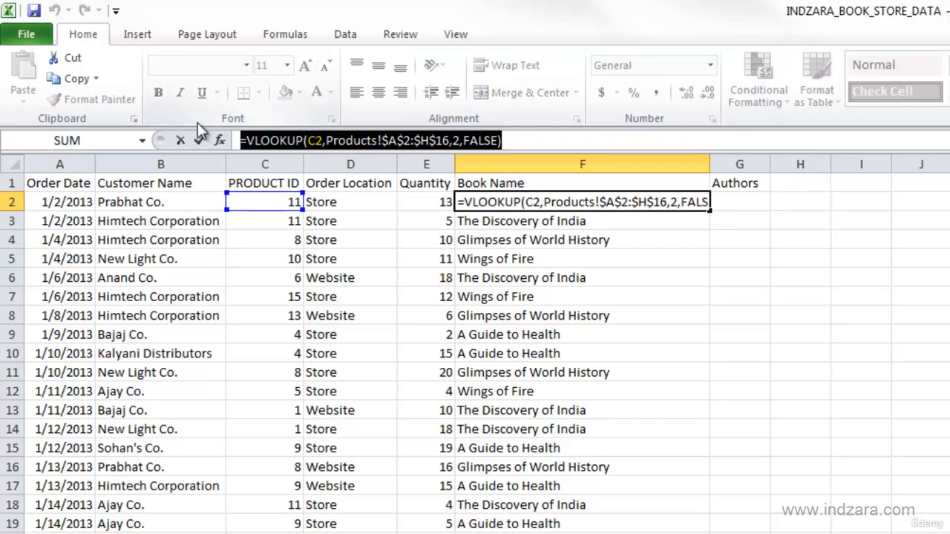
{"action": "key", "text": "ctrl+c"}
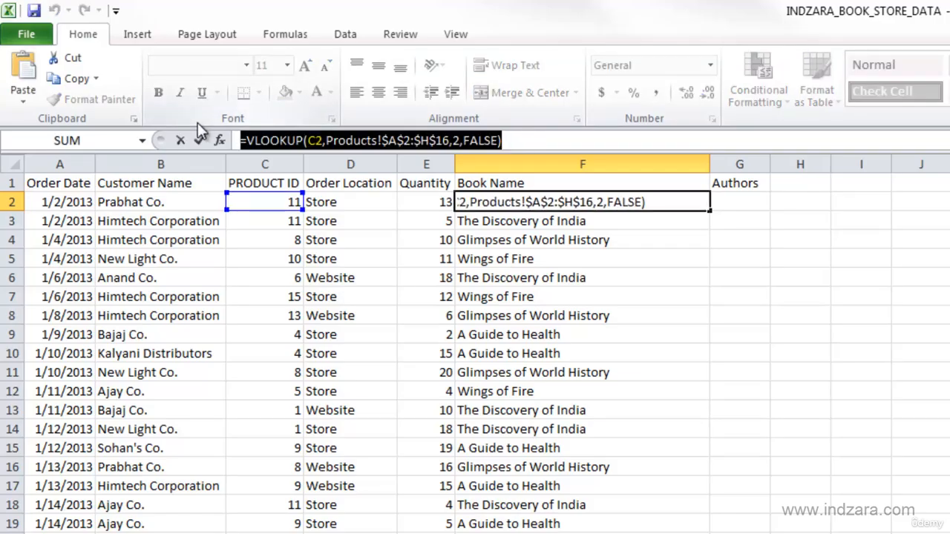
{"action": "key", "text": "Escape"}
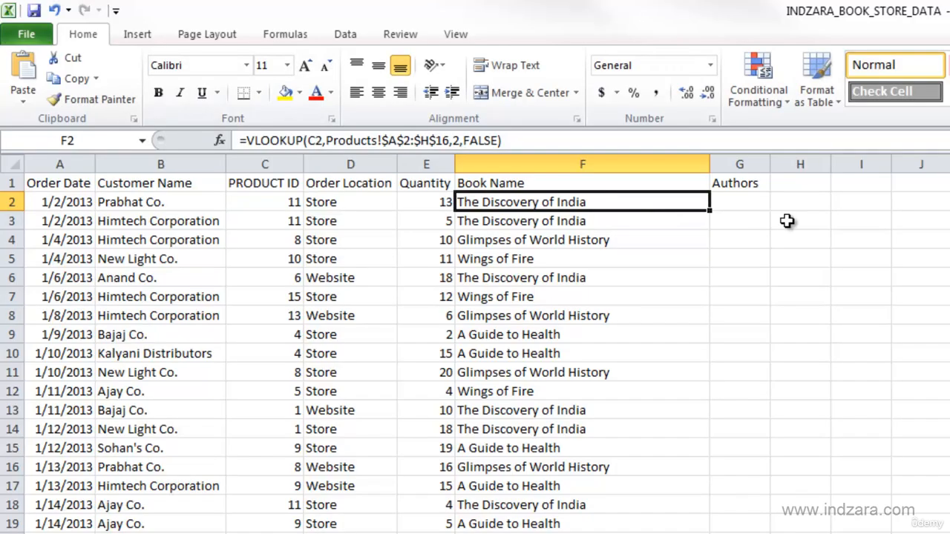
{"action": "left_click", "coordinate": [754, 199]}
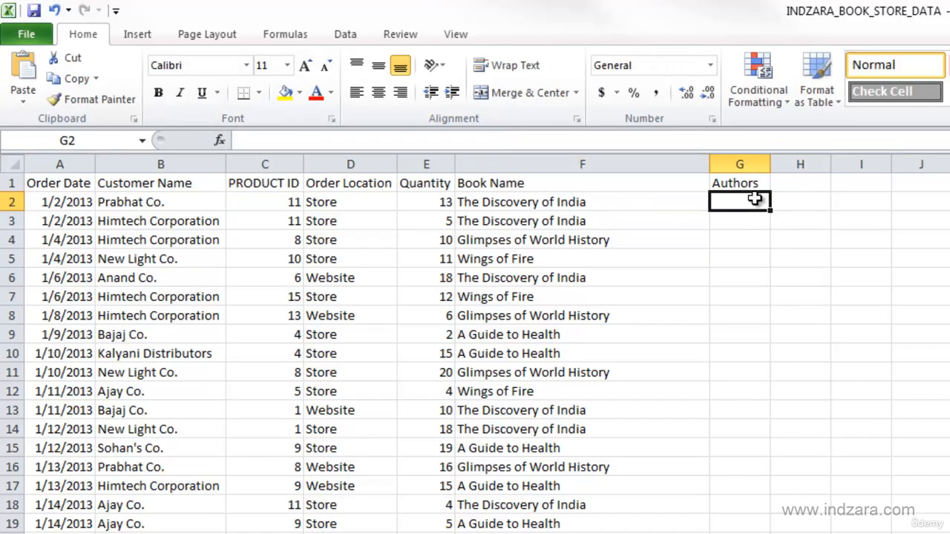
{"action": "left_click", "coordinate": [674, 142]}
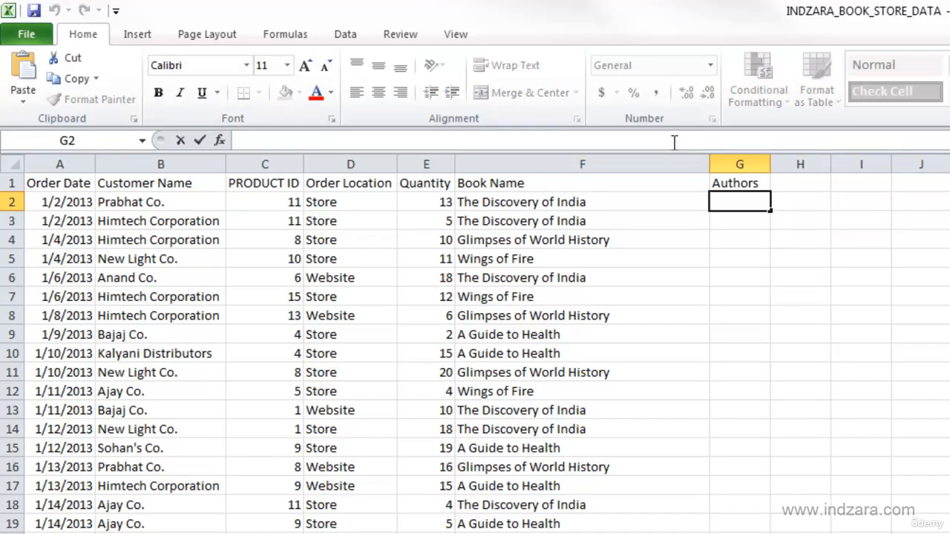
{"action": "key", "text": "ctrl+v"}
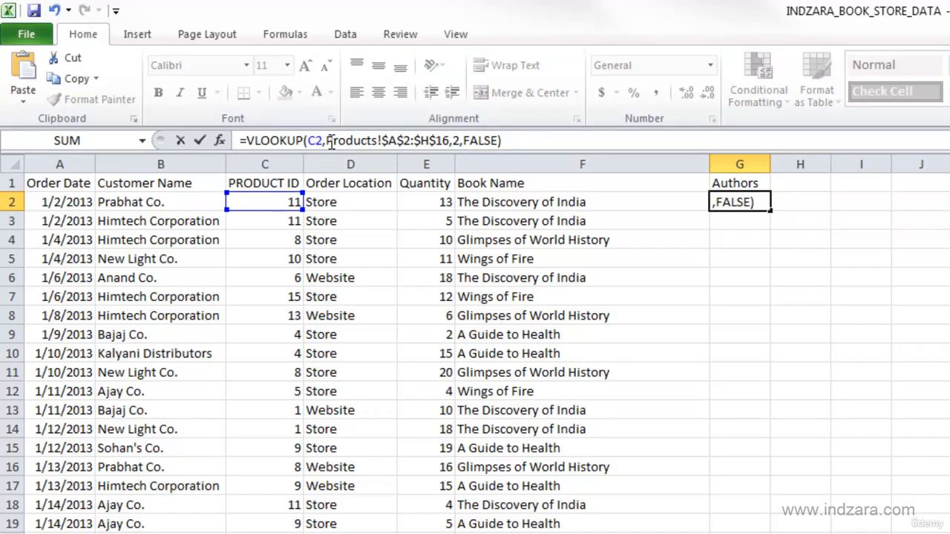
Change the column index in G2's VLOOKUP formula to 3, keeping the Products!$A$2:$H$16 table range and FALSE match
{"action": "left_click_drag", "start_coordinate": [329, 142], "coordinate": [450, 141]}
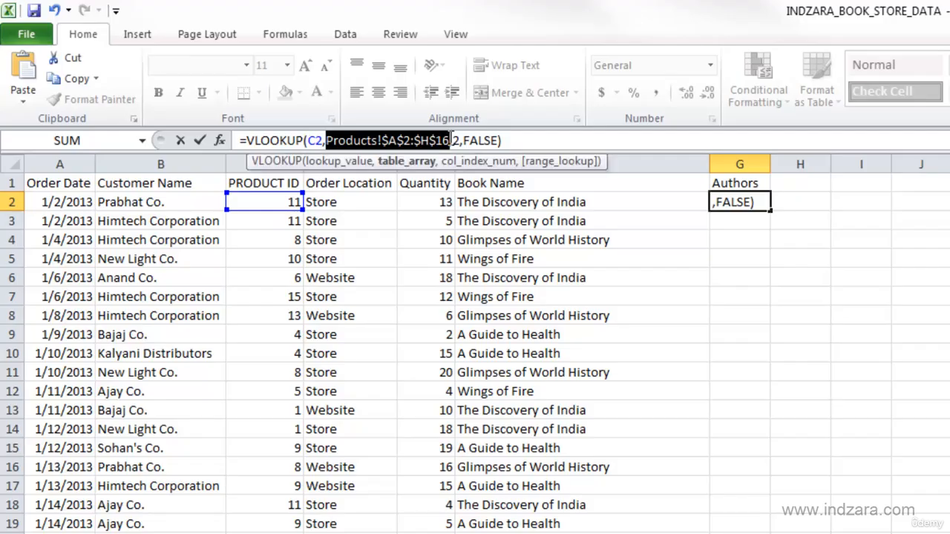
{"action": "left_click", "coordinate": [459, 140]}
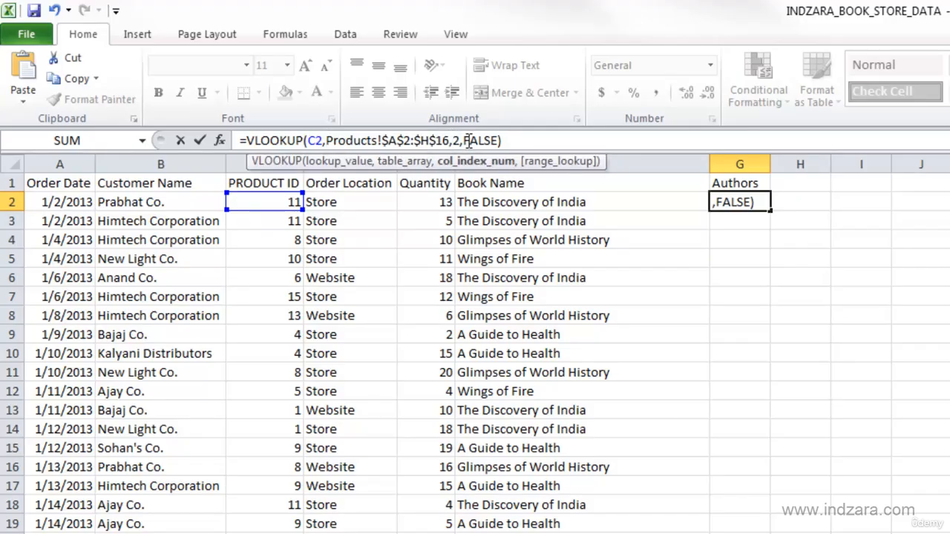
{"action": "key", "text": "BackSpace"}
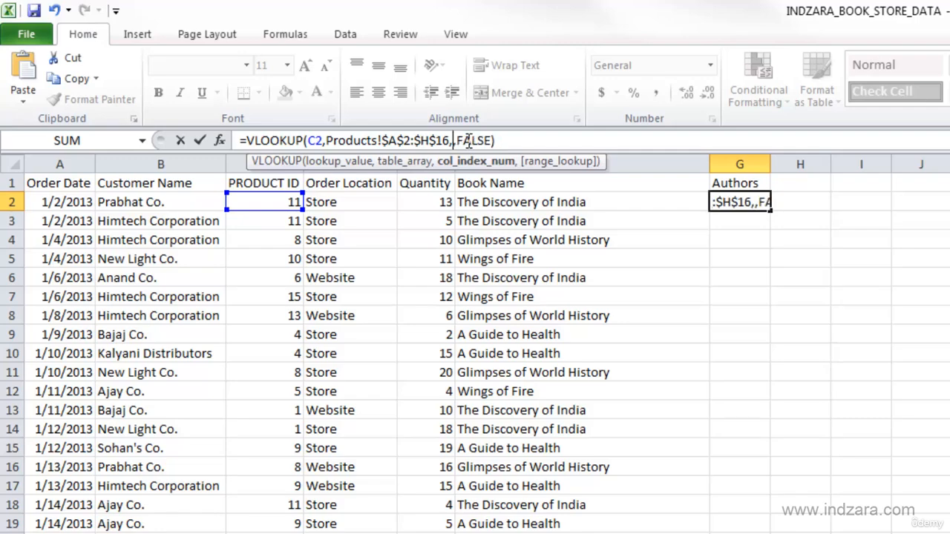
{"action": "type", "text": "3"}
{"action": "left_click", "coordinate": [525, 138]}
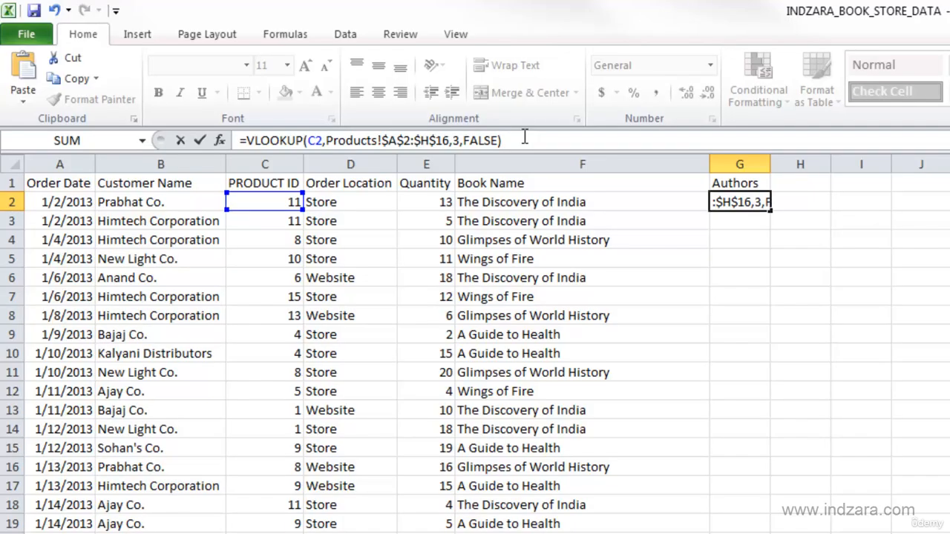
{"action": "key", "text": "Return"}
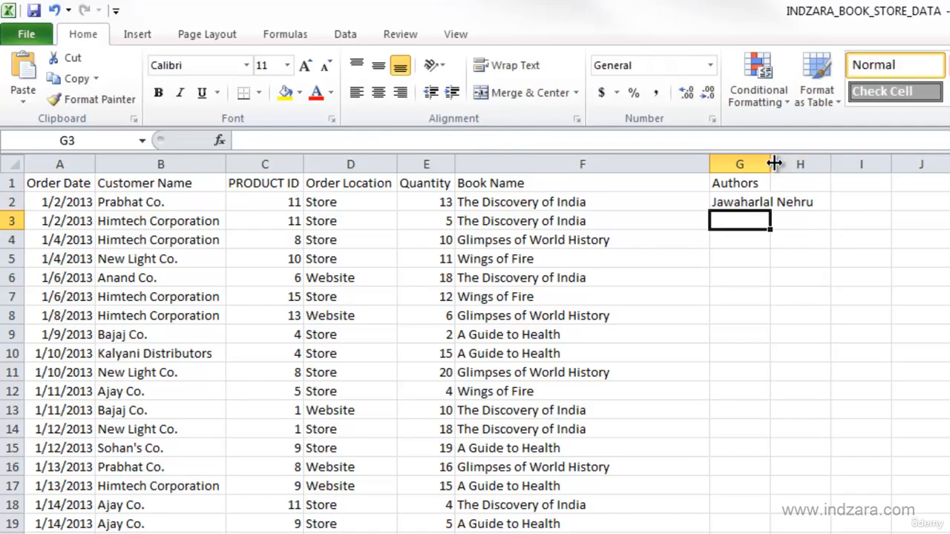
Fill G2's formula down the Authors column for all sales rows and widen column G to fit the longest entries
{"action": "left_click_drag", "start_coordinate": [771, 163], "coordinate": [823, 163]}
{"action": "left_click", "coordinate": [817, 205]}
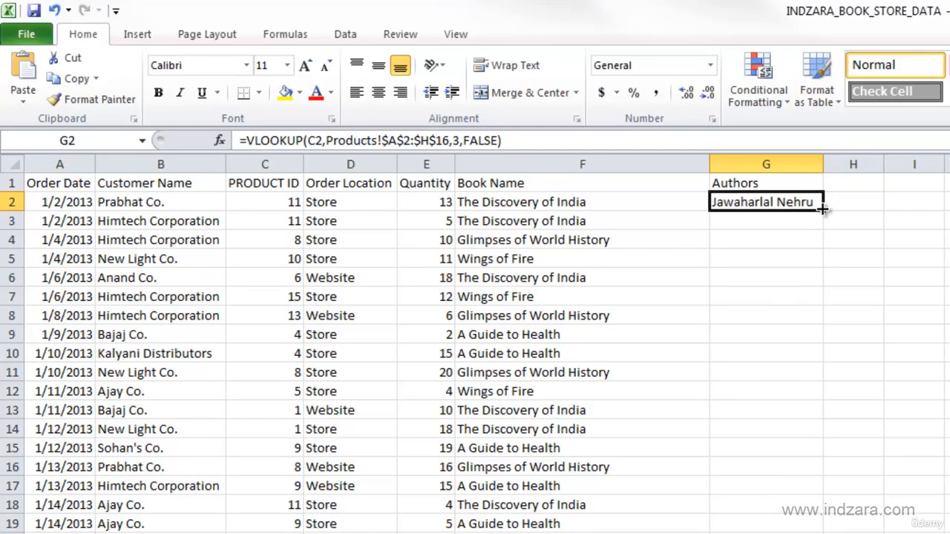
{"action": "double_click", "coordinate": [823, 210]}
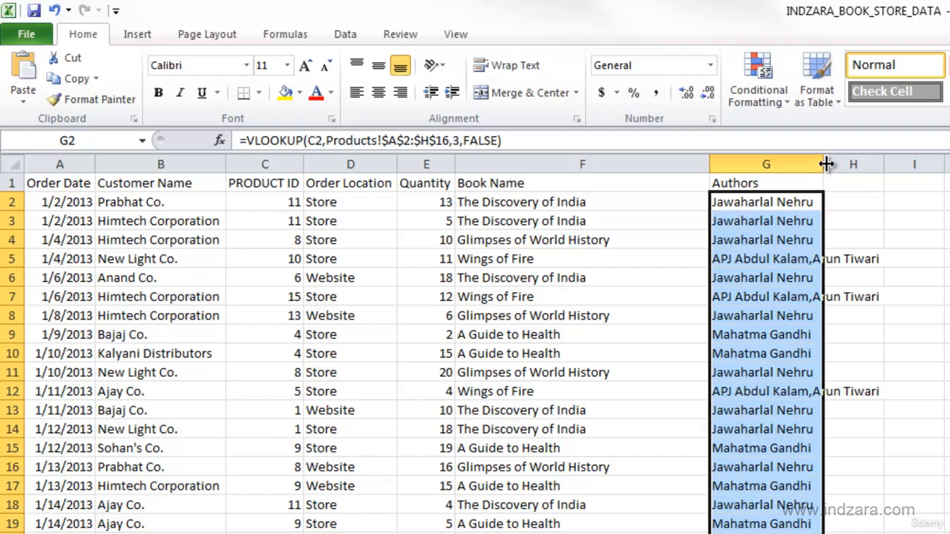
{"action": "left_click_drag", "start_coordinate": [823, 163], "coordinate": [891, 163]}
{"action": "scroll", "coordinate": [844, 492], "scroll_direction": "down", "scroll_amount": 5}
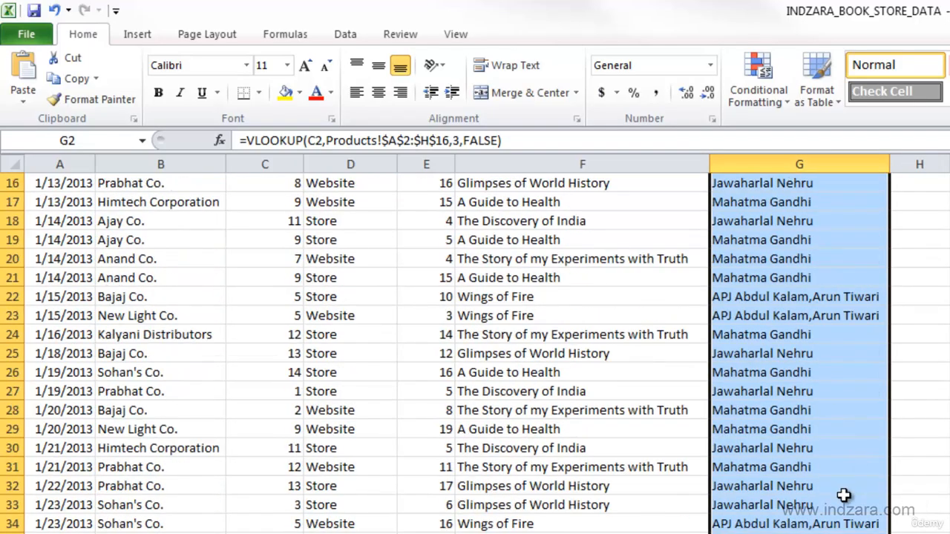
{"action": "scroll", "coordinate": [844, 492], "scroll_direction": "up", "scroll_amount": 5}
{"action": "left_click", "coordinate": [872, 188]}
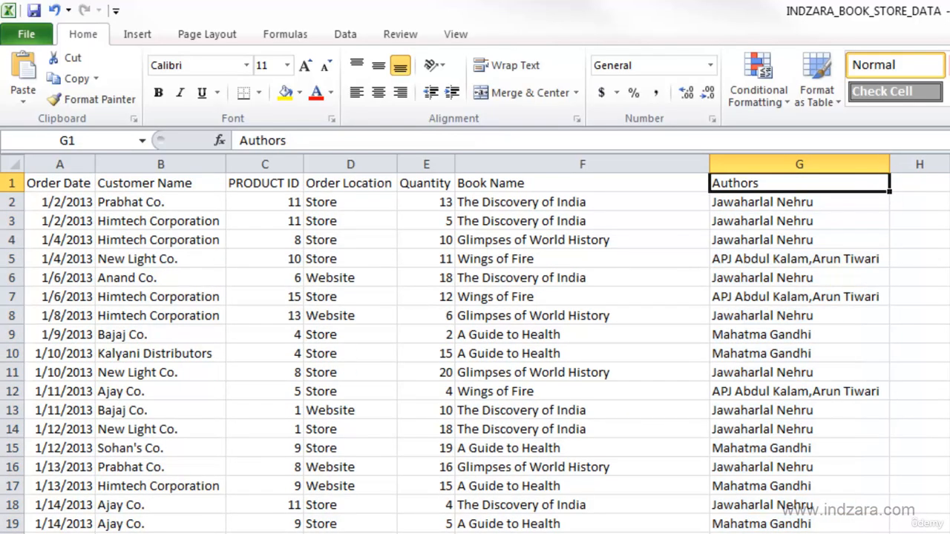
Check the next column heading on the Products sheet and enter the heading Book Type in H1 of the Sales sheet
{"action": "key", "text": "ctrl+Page_Up"}
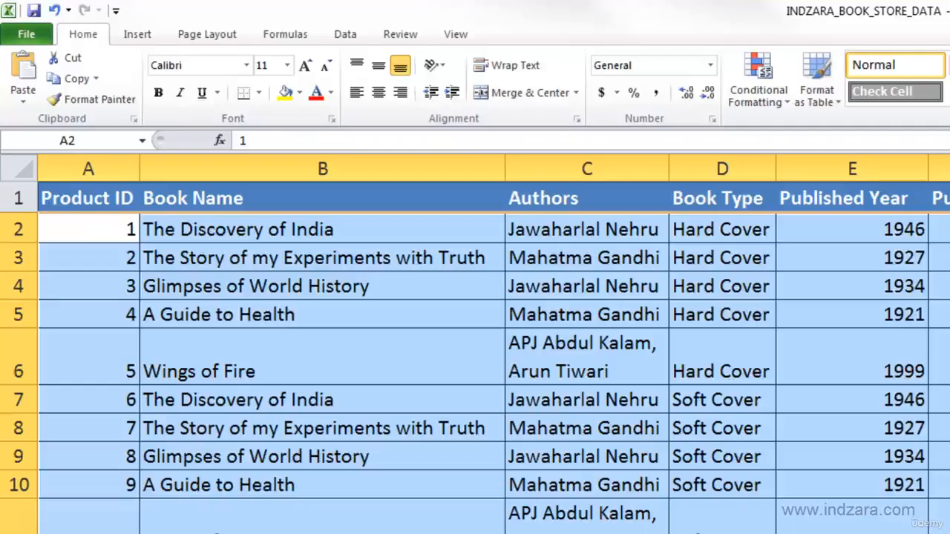
{"action": "key", "text": "ctrl+Page_Down"}
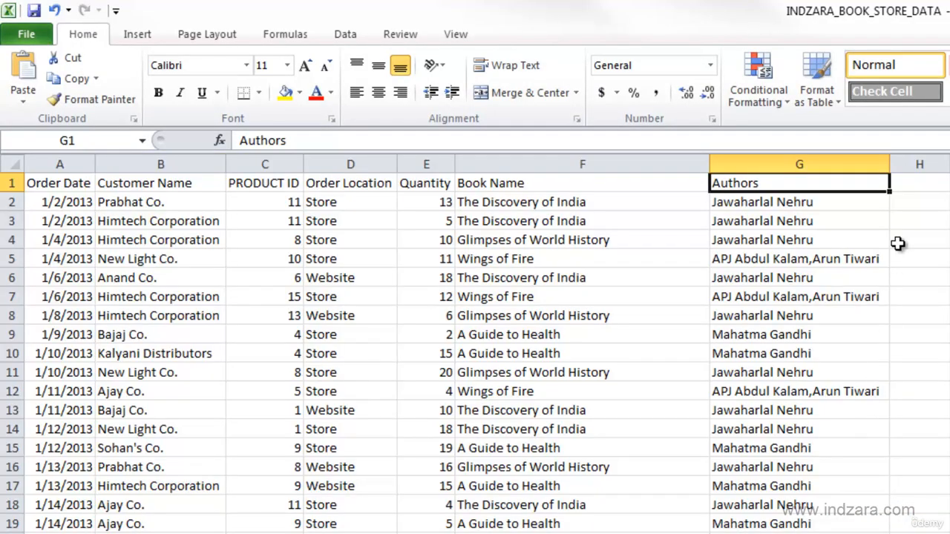
{"action": "left_click", "coordinate": [918, 184]}
{"action": "type", "text": "Book Type"}
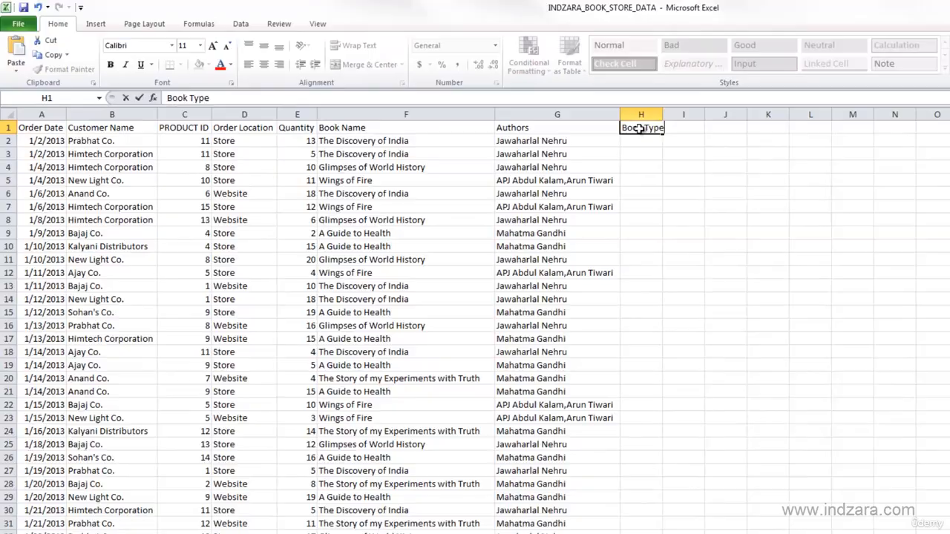
{"action": "key", "text": "Return"}
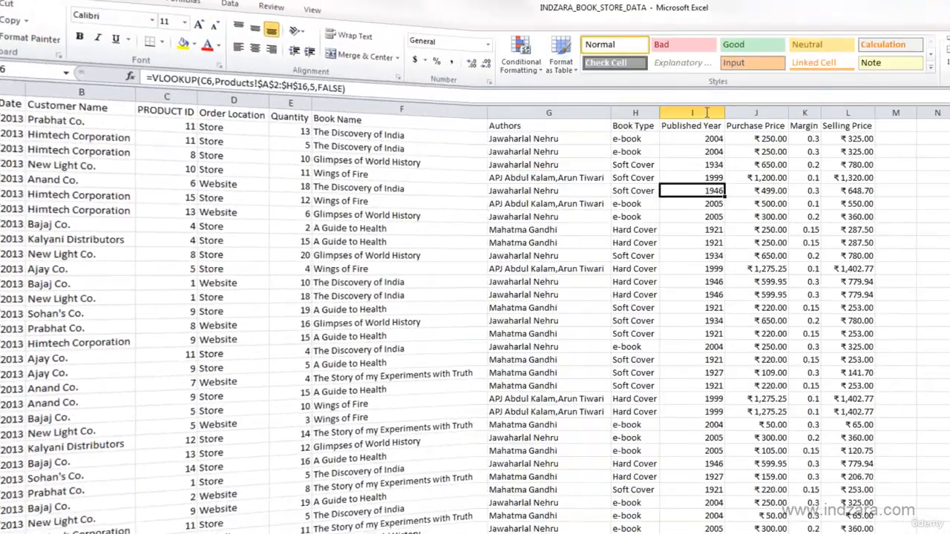
Widen the Margin column slightly and format all its values from K2 down as percentages
{"action": "left_click", "coordinate": [645, 143]}
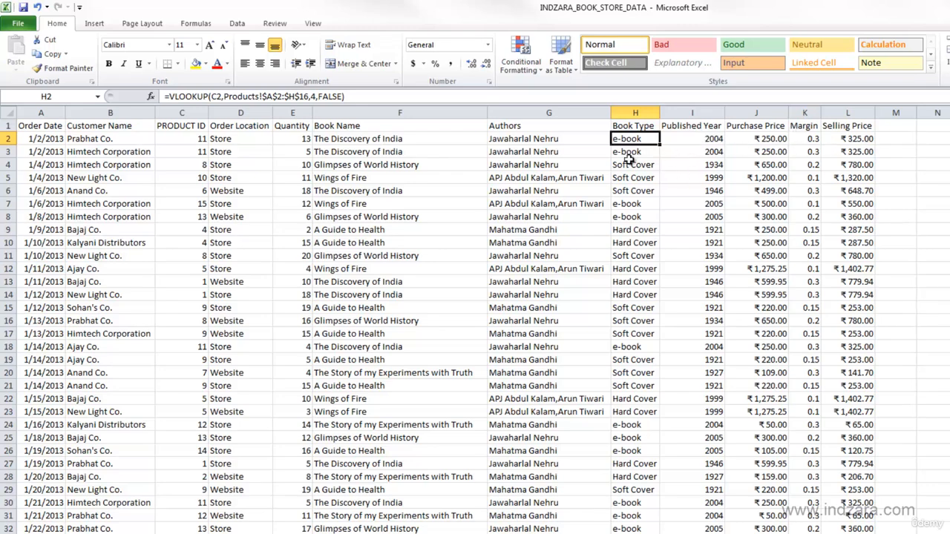
{"action": "left_click", "coordinate": [814, 140]}
{"action": "left_click_drag", "start_coordinate": [821, 112], "coordinate": [836, 112]}
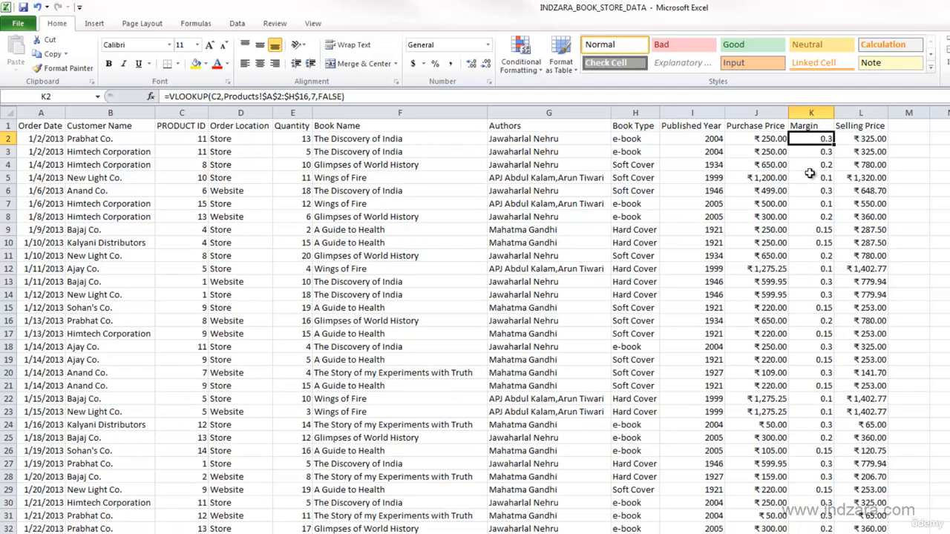
{"action": "key", "text": "ctrl+shift+Down"}
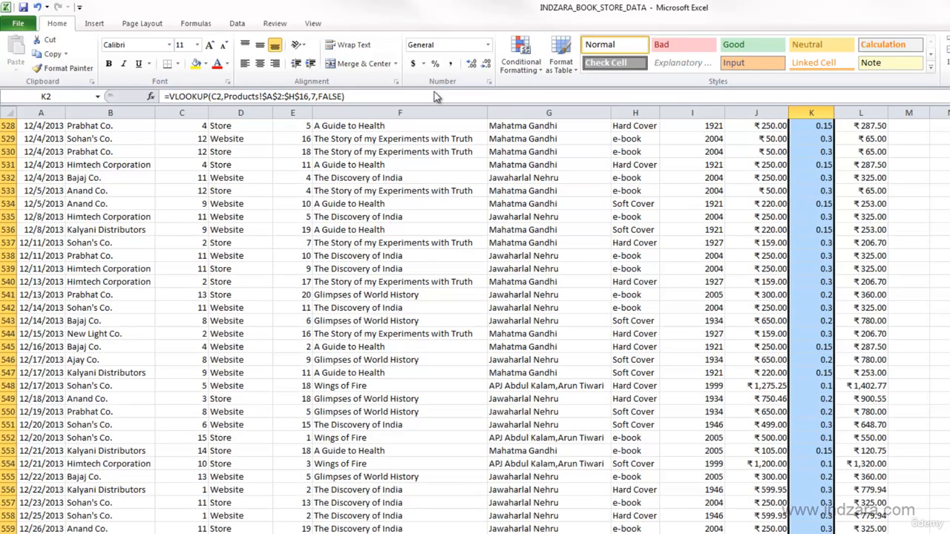
{"action": "left_click", "coordinate": [435, 64]}
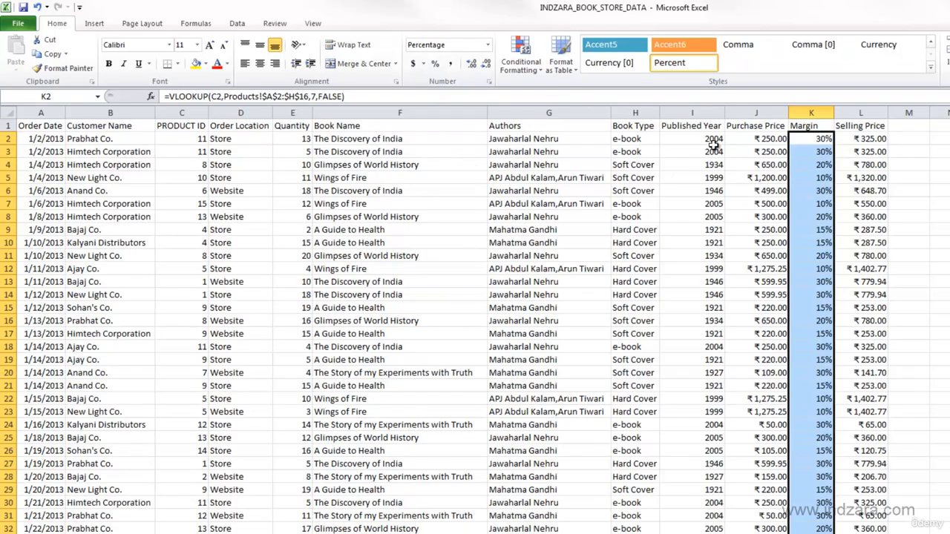
{"action": "left_click", "coordinate": [827, 140]}
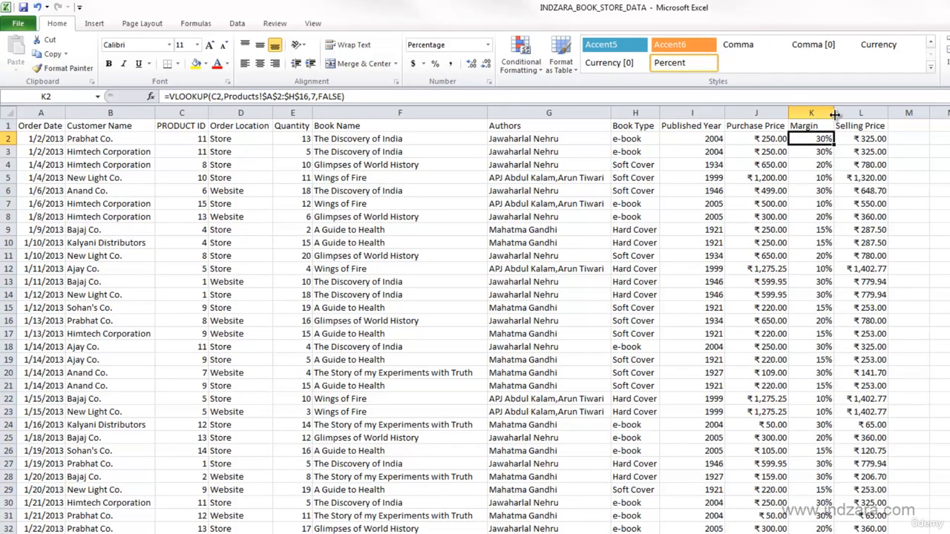
{"action": "left_click_drag", "start_coordinate": [834, 115], "coordinate": [876, 360]}
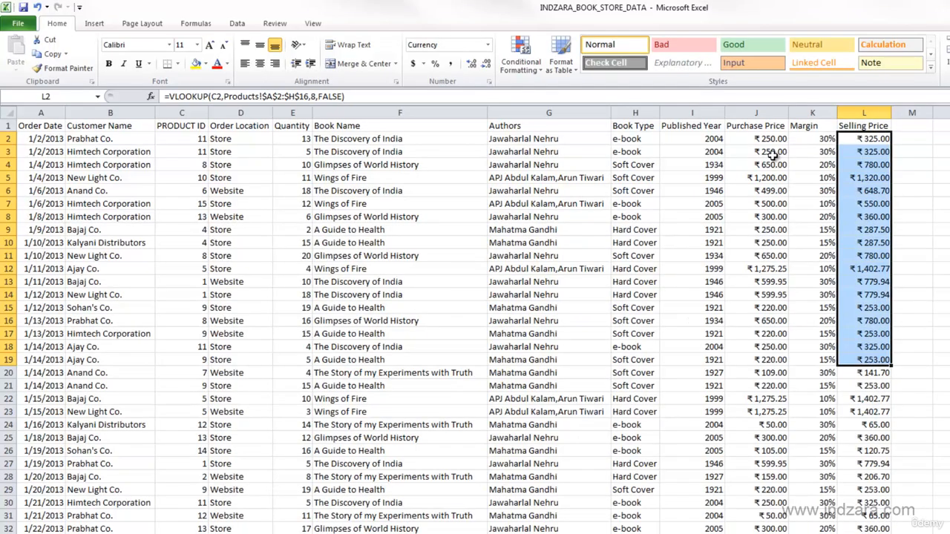
Examine the lookup value and table array in L5's VLOOKUP formula, and select the matching range A2:H16 on the Products sheet
{"action": "left_click", "coordinate": [864, 178]}
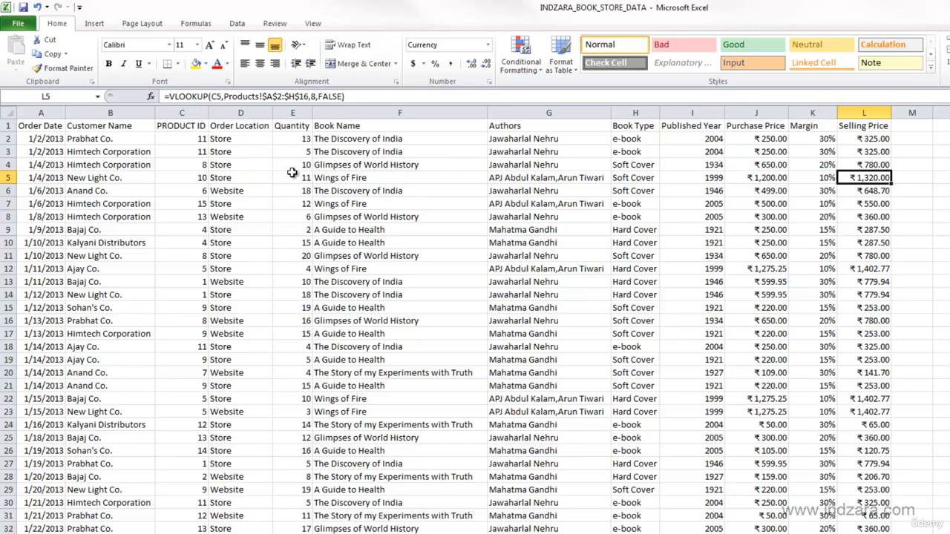
{"action": "left_click", "coordinate": [222, 96]}
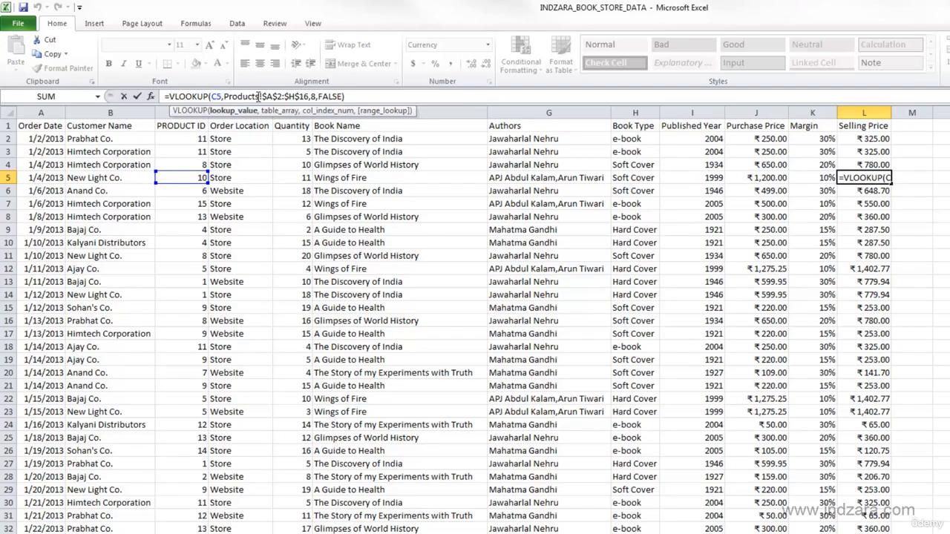
{"action": "left_click_drag", "start_coordinate": [259, 96], "coordinate": [308, 97]}
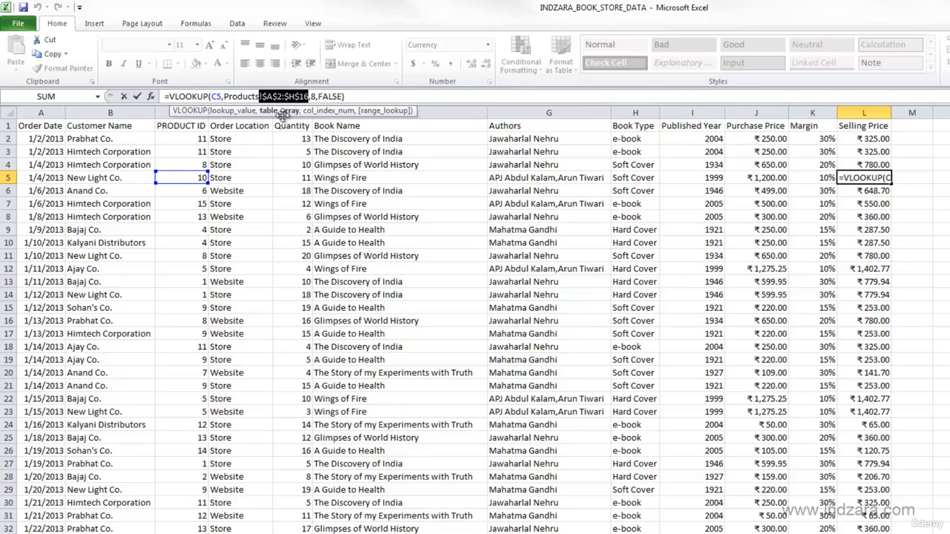
{"action": "key", "text": "ctrl+Return"}
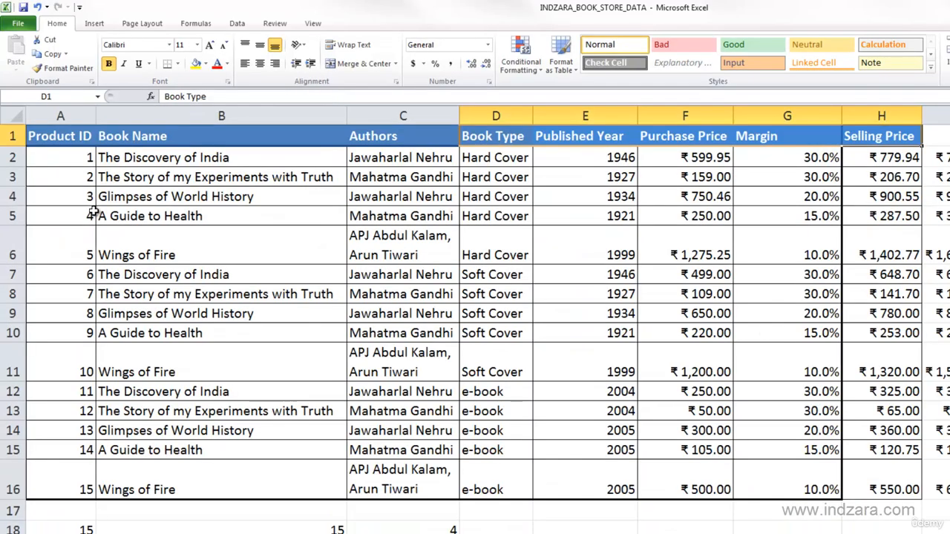
{"action": "left_click_drag", "start_coordinate": [79, 159], "coordinate": [401, 215]}
{"action": "left_click_drag", "start_coordinate": [652, 277], "coordinate": [868, 490]}
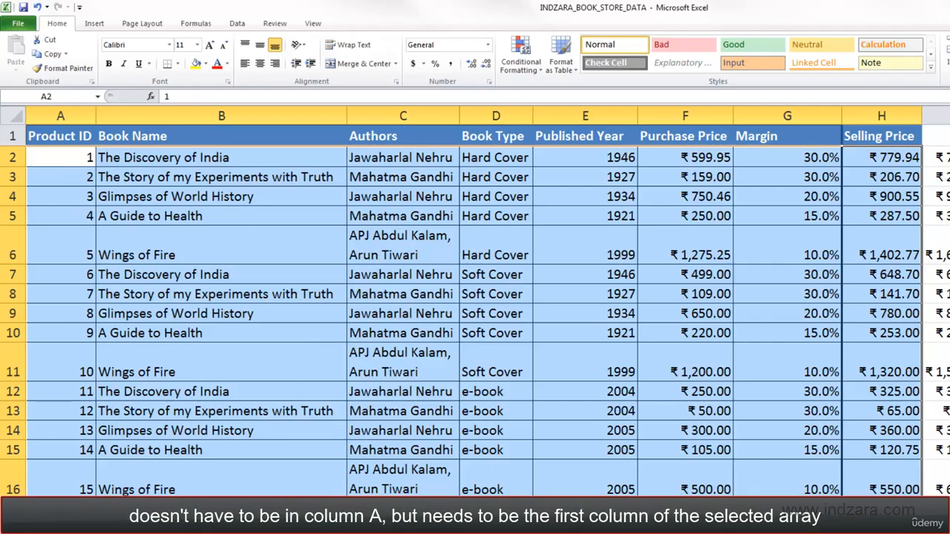
Switch to the employee sheet and enter the date Dec 25, 2013 in cell NF4
{"action": "key", "text": "ctrl+Page_Down"}
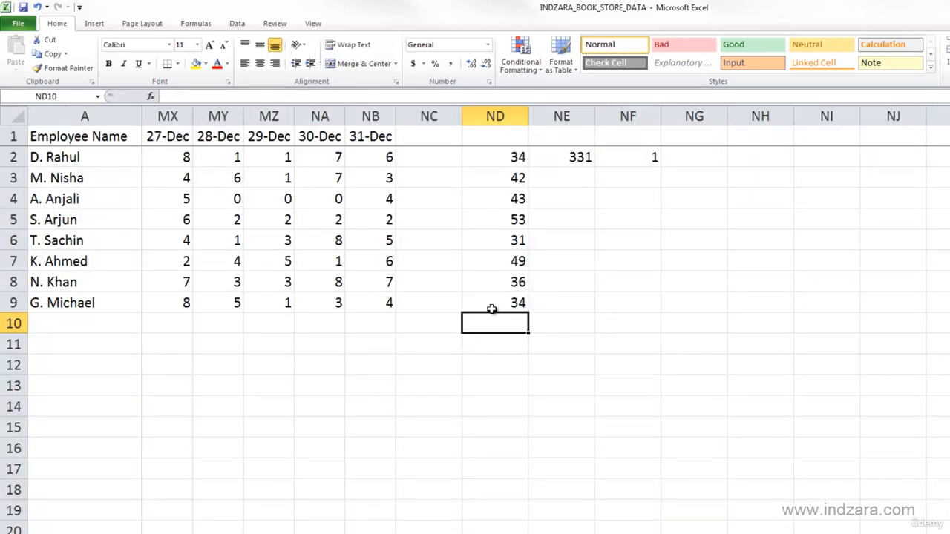
{"action": "left_click", "coordinate": [613, 180]}
{"action": "left_click", "coordinate": [619, 200]}
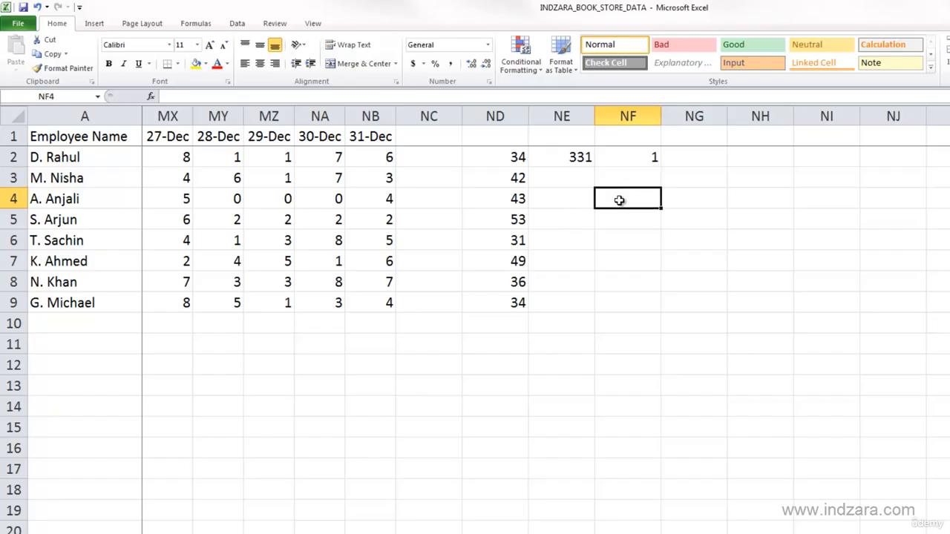
{"action": "type", "text": "D"}
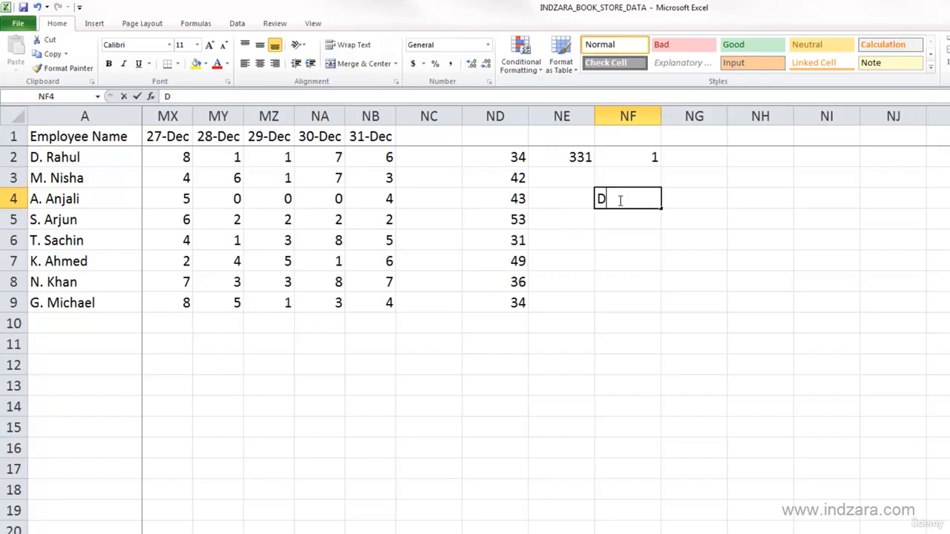
{"action": "type", "text": "ec 25, 2013"}
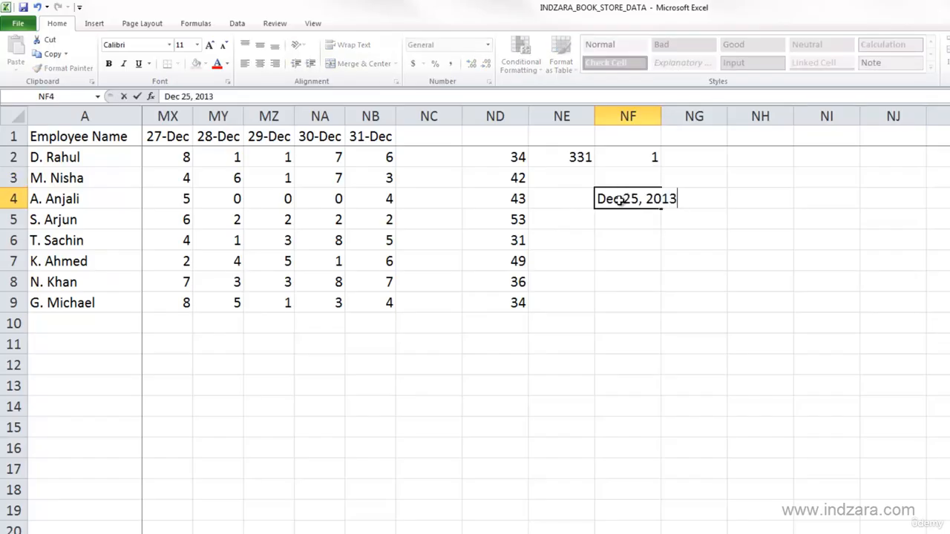
{"action": "key", "text": "Return"}
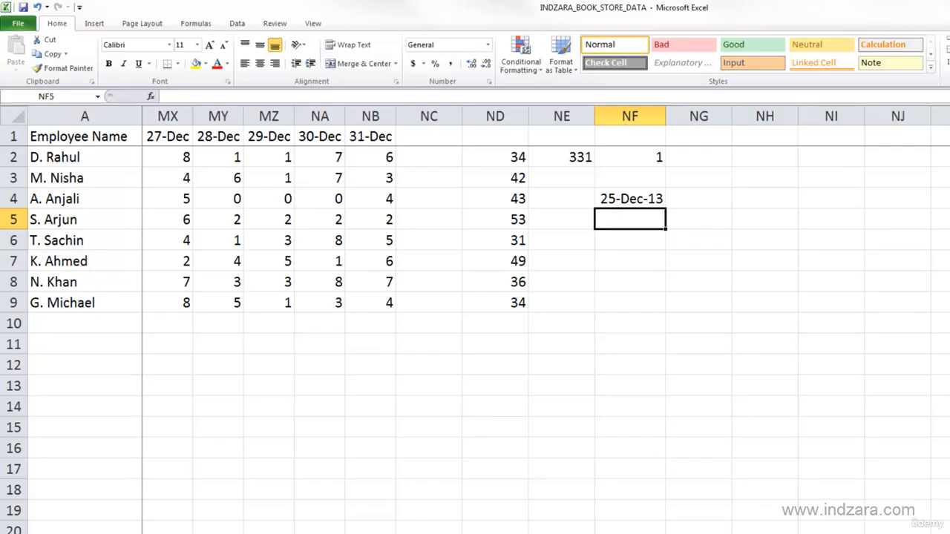
Change the lookup date in NF4 to 27 December 2013
{"action": "scroll", "coordinate": [475, 297], "scroll_direction": "left", "scroll_amount": 1}
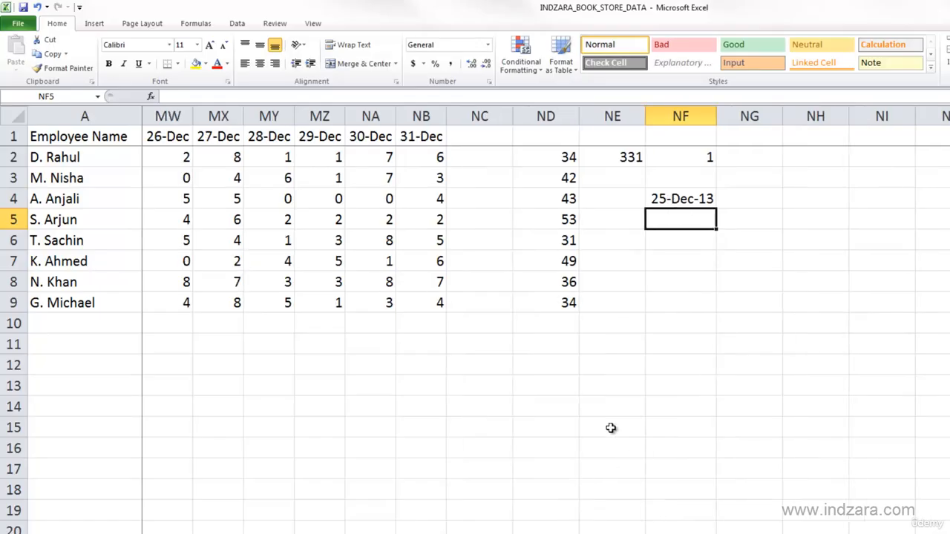
{"action": "left_click", "coordinate": [668, 199]}
{"action": "double_click", "coordinate": [671, 199]}
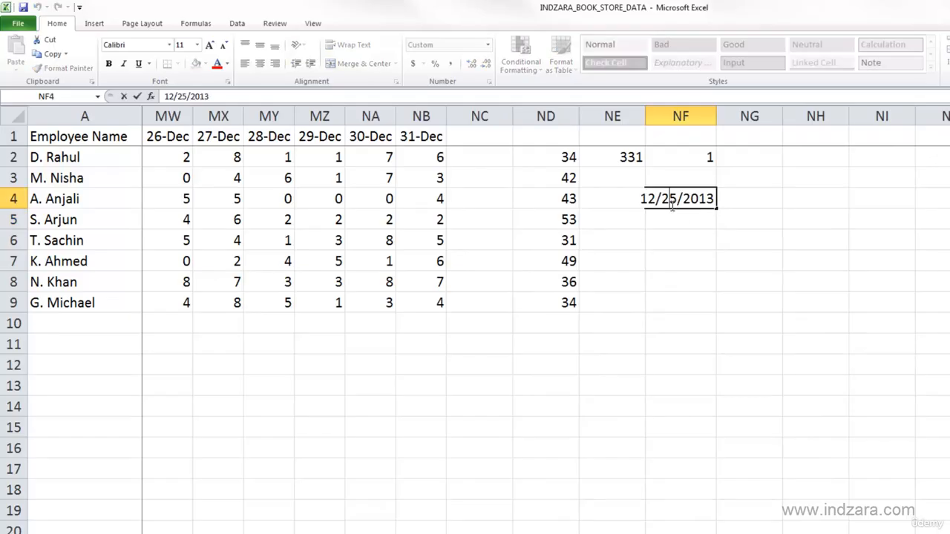
{"action": "key", "text": "BackSpace"}
{"action": "type", "text": "7"}
{"action": "key", "text": "Return"}
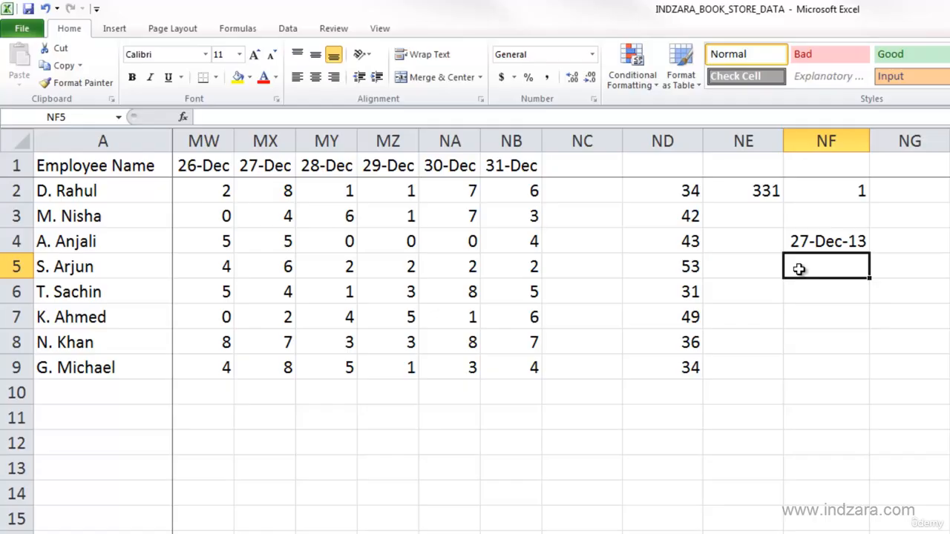
Start an HLOOKUP formula in NF5 with the date in NF4 as its lookup value
{"action": "type", "text": "=H"}
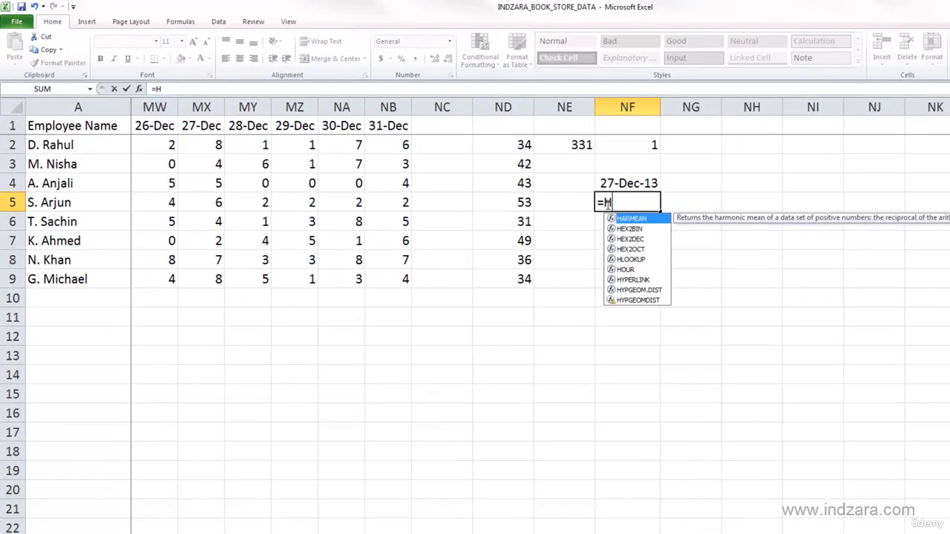
{"action": "type", "text": "LOOK"}
{"action": "key", "text": "BackSpace"}
{"action": "type", "text": "OOKUP"}
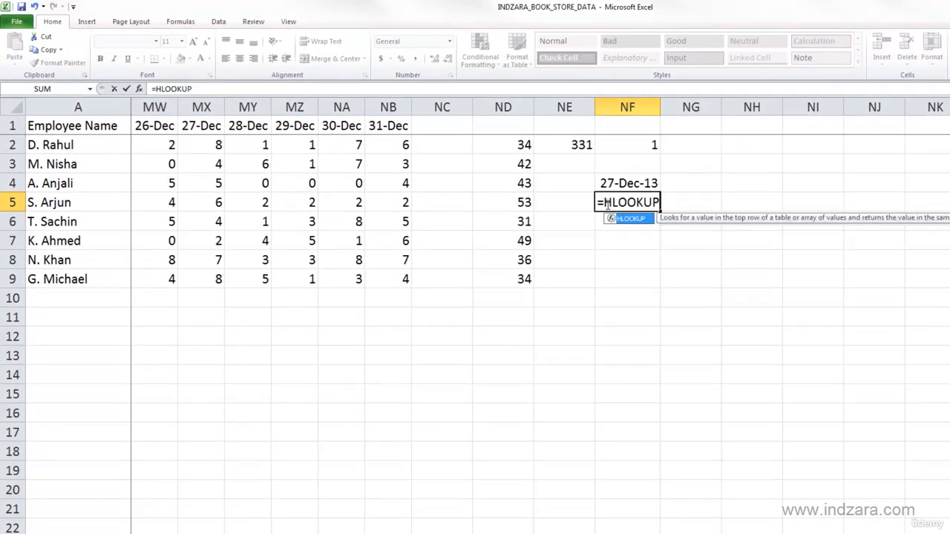
{"action": "type", "text": "("}
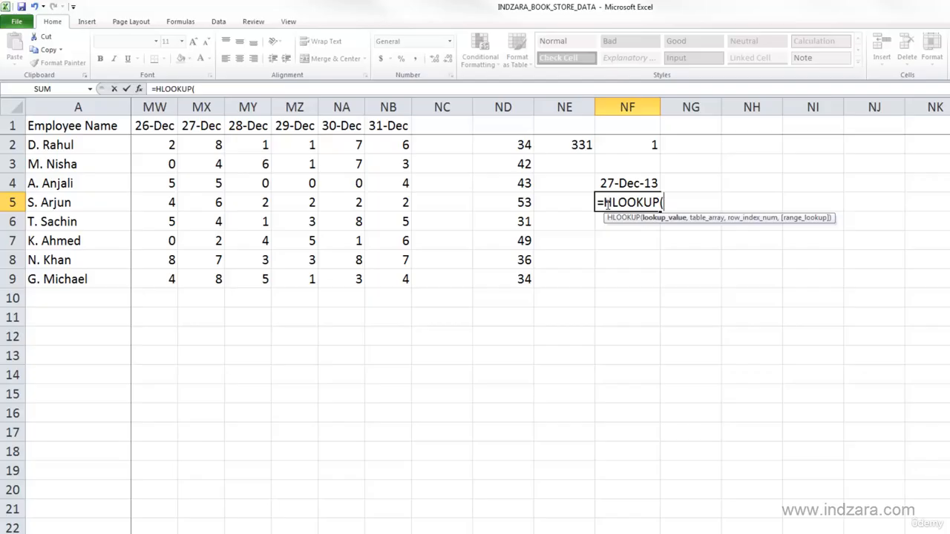
{"action": "left_click", "coordinate": [629, 183]}
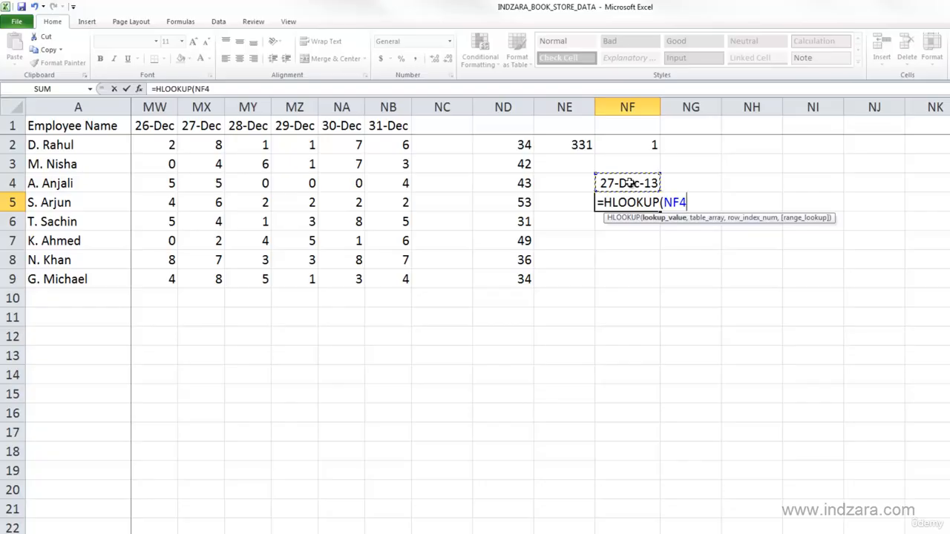
{"action": "type", "text": ","}
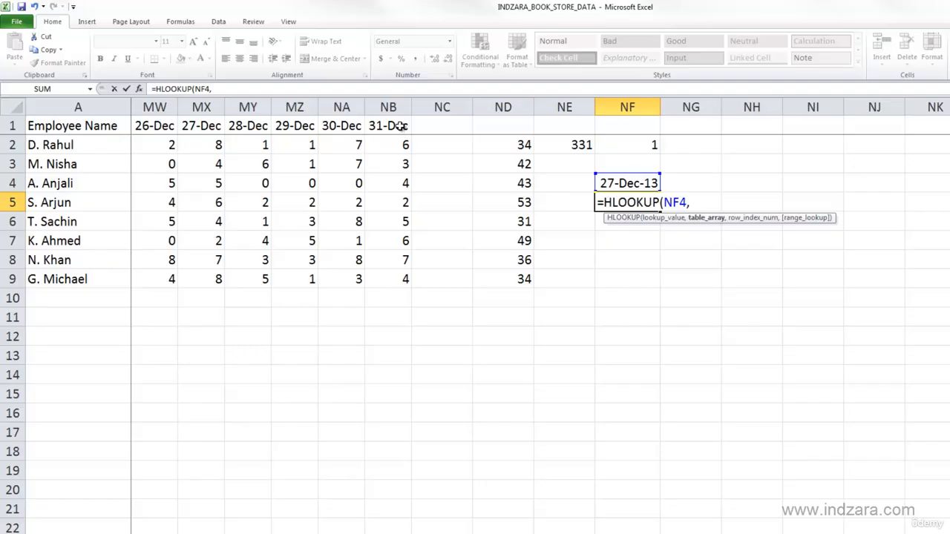
Complete NF5's HLOOKUP with table array B1:NB9, row index 5 and FALSE, and check its result against cell MX5
{"action": "left_click_drag", "start_coordinate": [399, 126], "coordinate": [369, 278]}
{"action": "key", "text": "ctrl+shift+Left"}
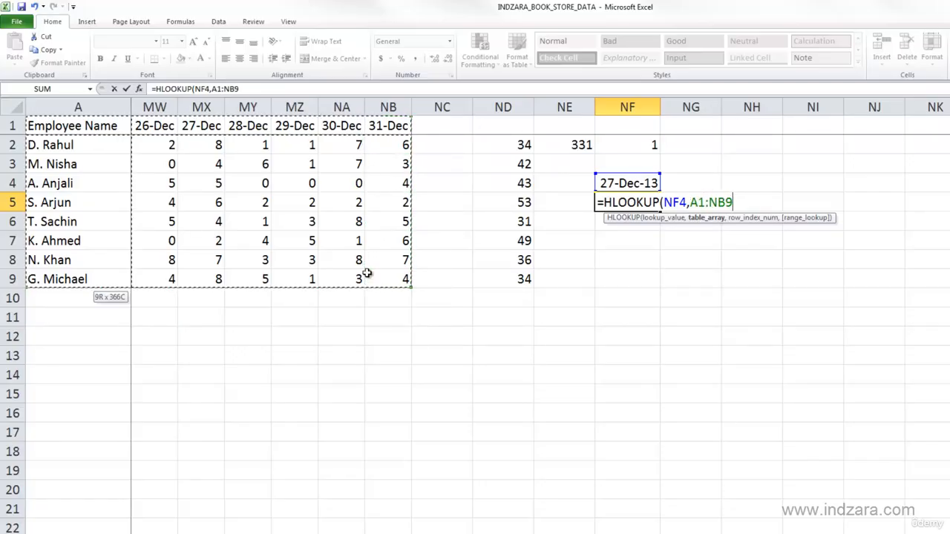
{"action": "key", "text": "shift+Right"}
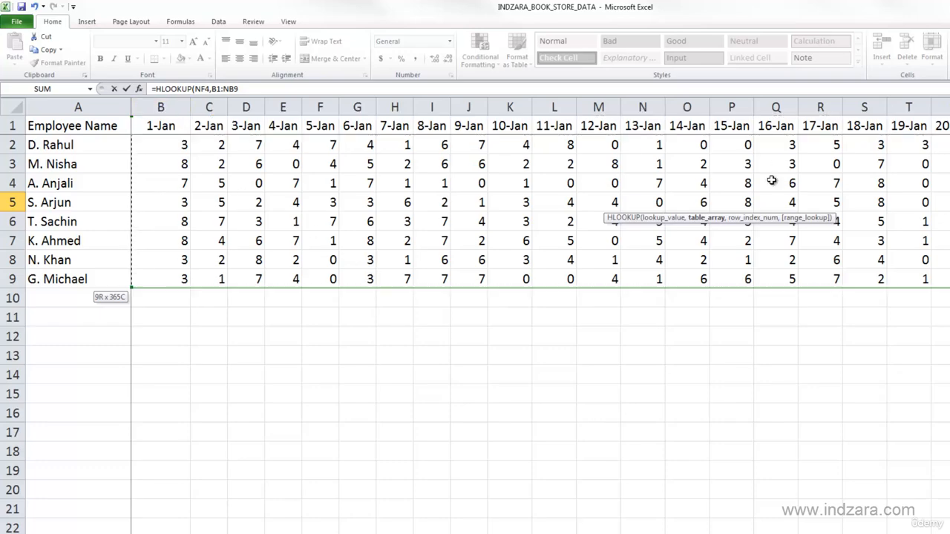
{"action": "scroll", "coordinate": [541, 319], "scroll_direction": "right", "scroll_amount": 20}
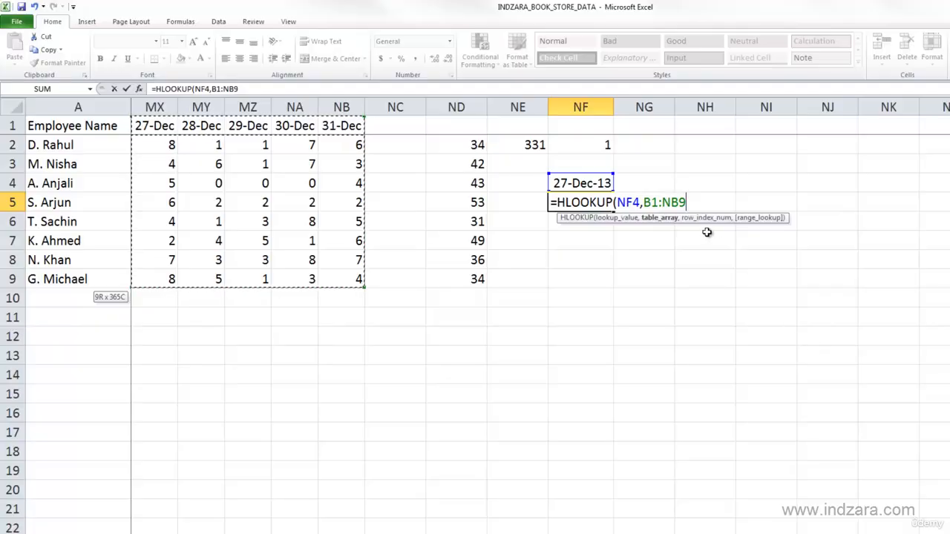
{"action": "type", "text": ","}
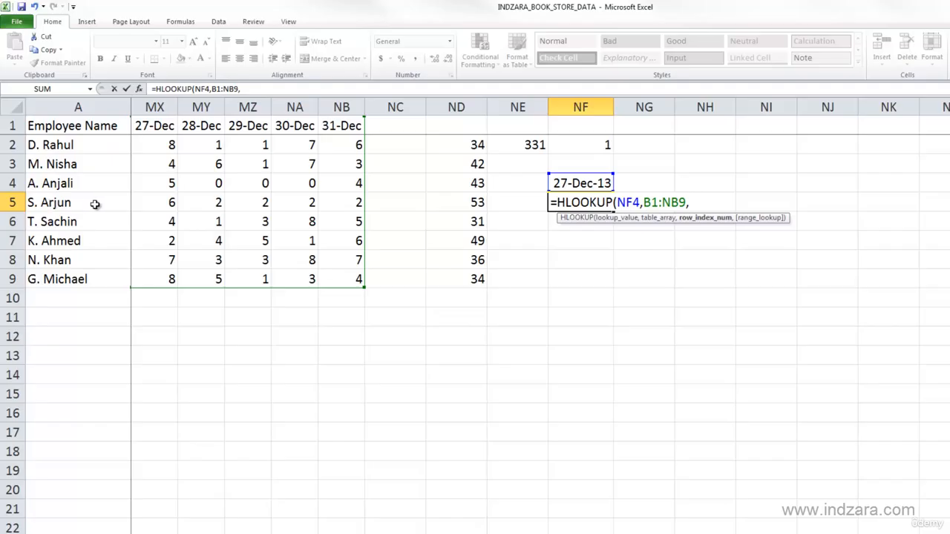
{"action": "type", "text": "5,"}
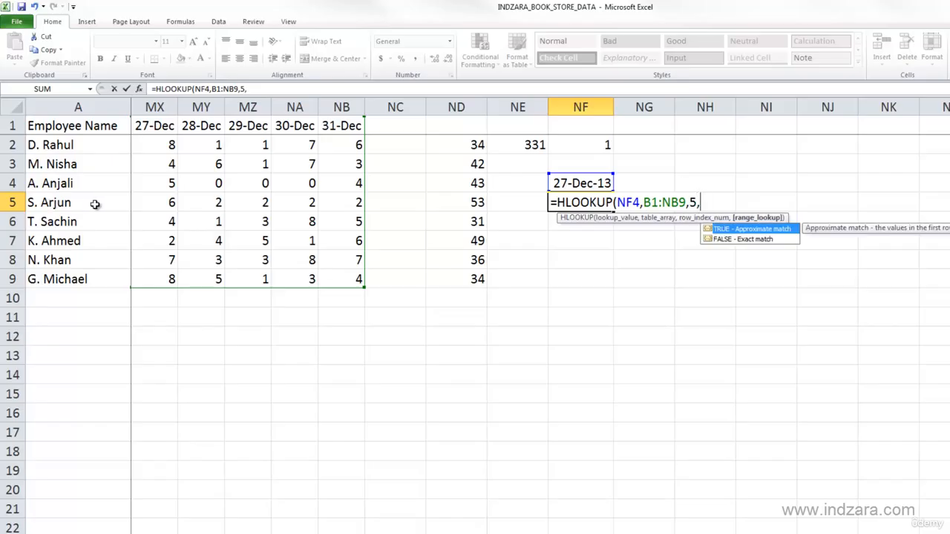
{"action": "type", "text": "FALSE)"}
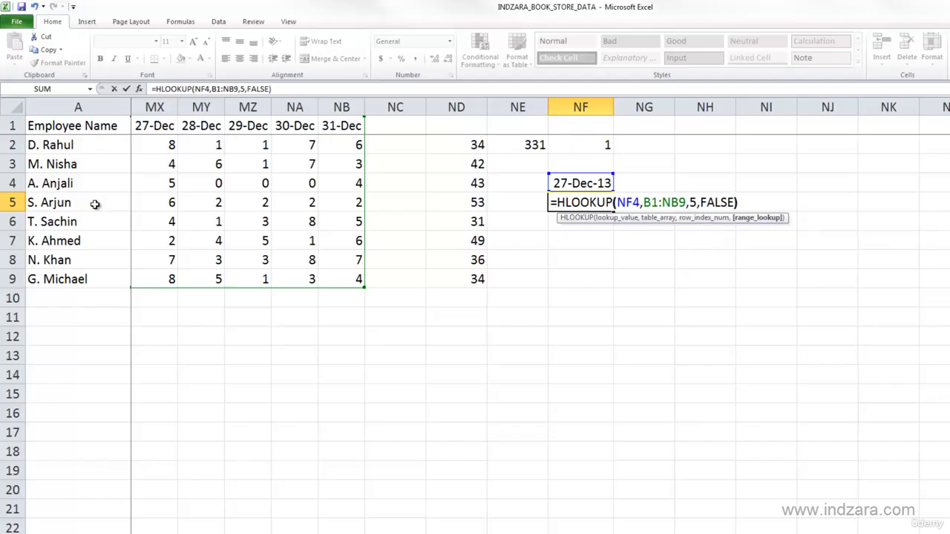
{"action": "key", "text": "Return"}
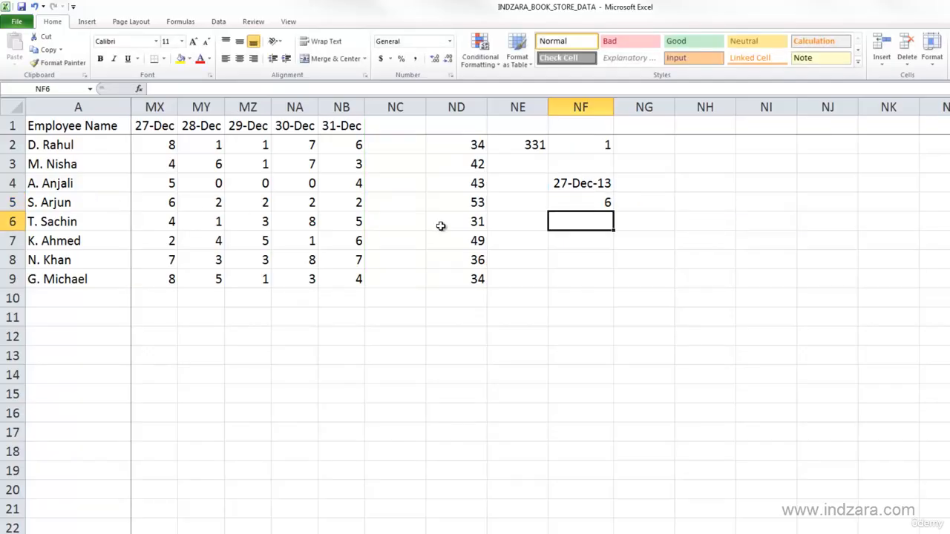
{"action": "left_click", "coordinate": [165, 202]}
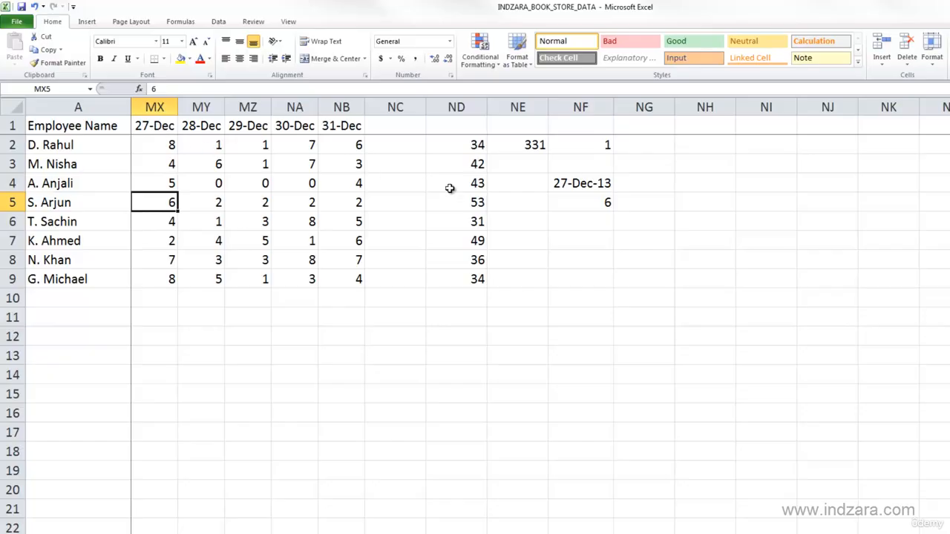
{"action": "left_click", "coordinate": [595, 202]}
Change the lookup date in NF4 to 12/28/2013
{"action": "left_click", "coordinate": [581, 182]}
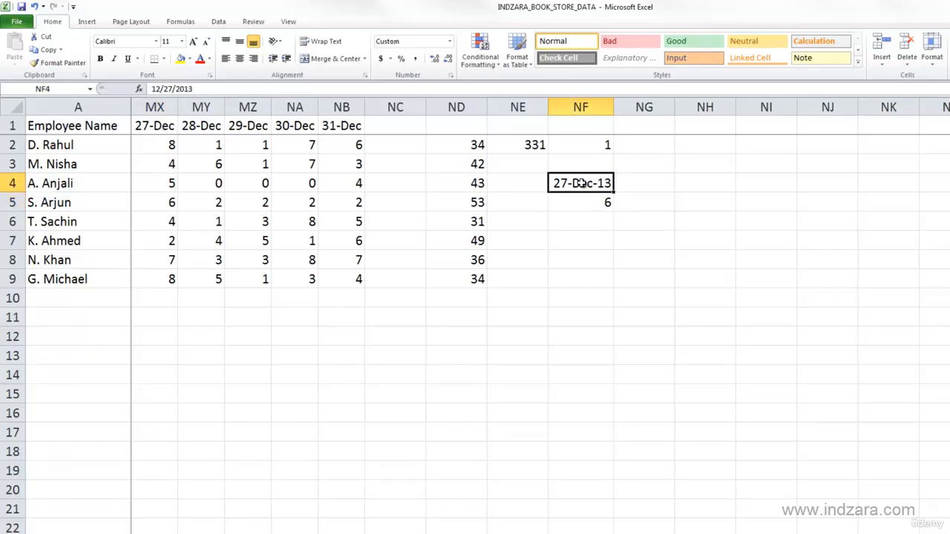
{"action": "left_click", "coordinate": [225, 88]}
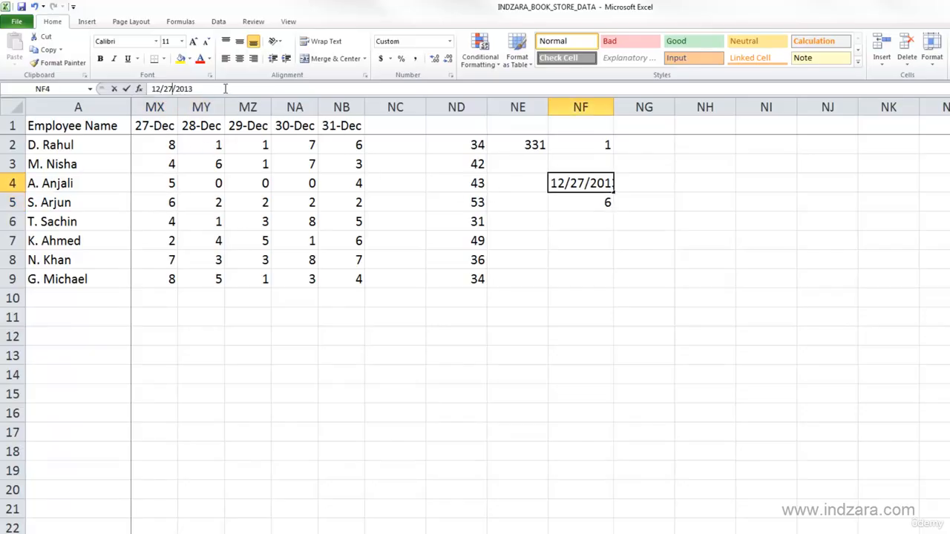
{"action": "key", "text": "Left"}
{"action": "key", "text": "Left"}
{"action": "key", "text": "Left"}
{"action": "key", "text": "Left"}
{"action": "key", "text": "Left"}
{"action": "key", "text": "BackSpace"}
{"action": "type", "text": "8"}
{"action": "key", "text": "Return"}
Compare the HLOOKUP result in NF5 with row 5's value in the 28-Dec column
{"action": "left_click", "coordinate": [562, 178]}
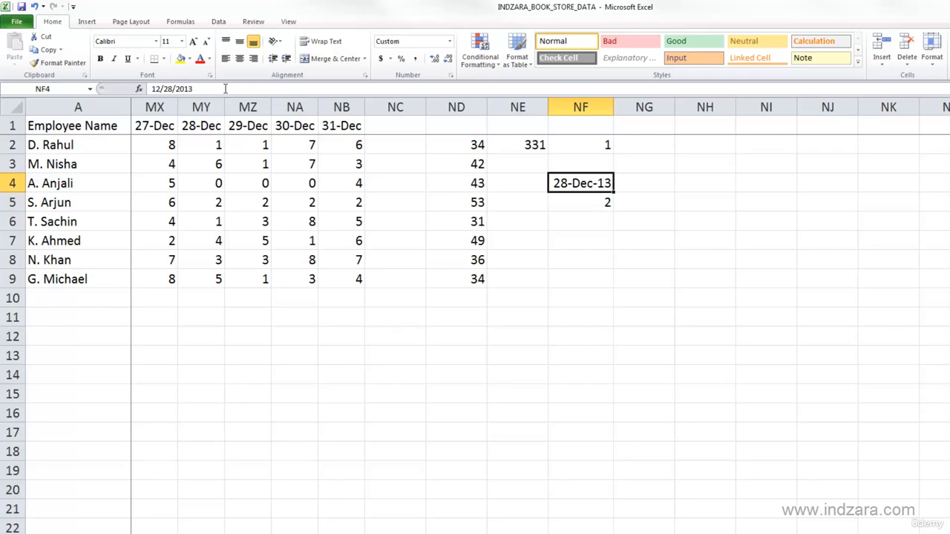
{"action": "left_click", "coordinate": [567, 202]}
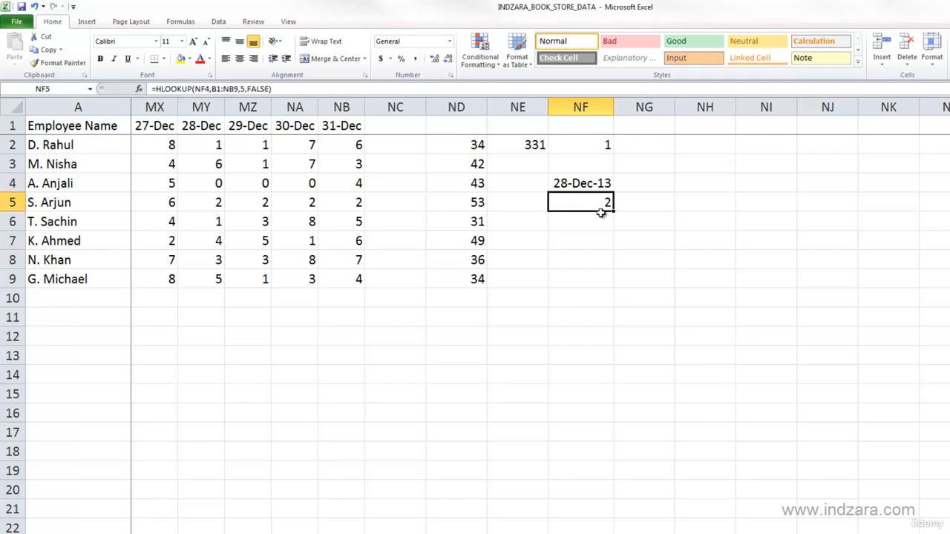
{"action": "left_click", "coordinate": [220, 208]}
{"action": "left_click", "coordinate": [579, 215]}
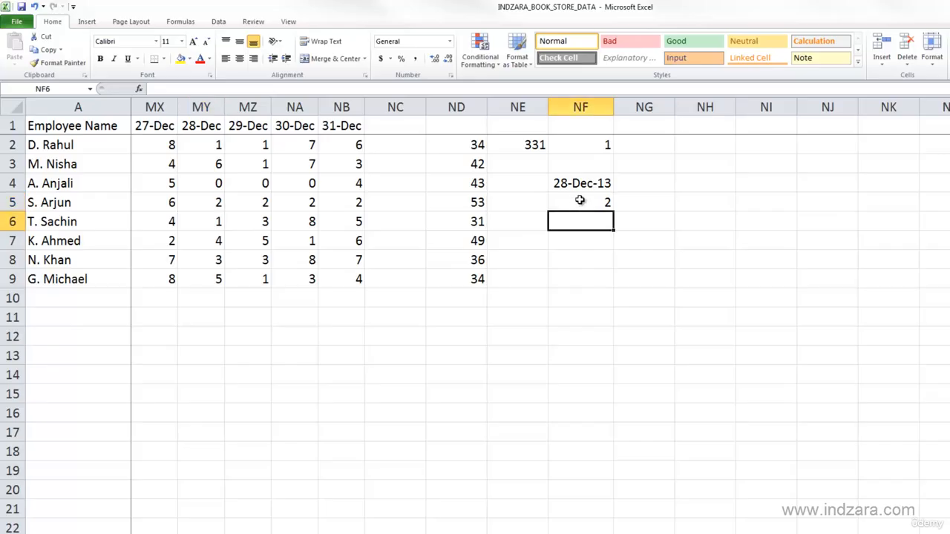
Examine the lookup value NF4 and table array B1:NB9 in NF5's HLOOKUP formula, tracing the array back to the 1-Jan column
{"action": "left_click", "coordinate": [580, 200]}
{"action": "left_click", "coordinate": [285, 91]}
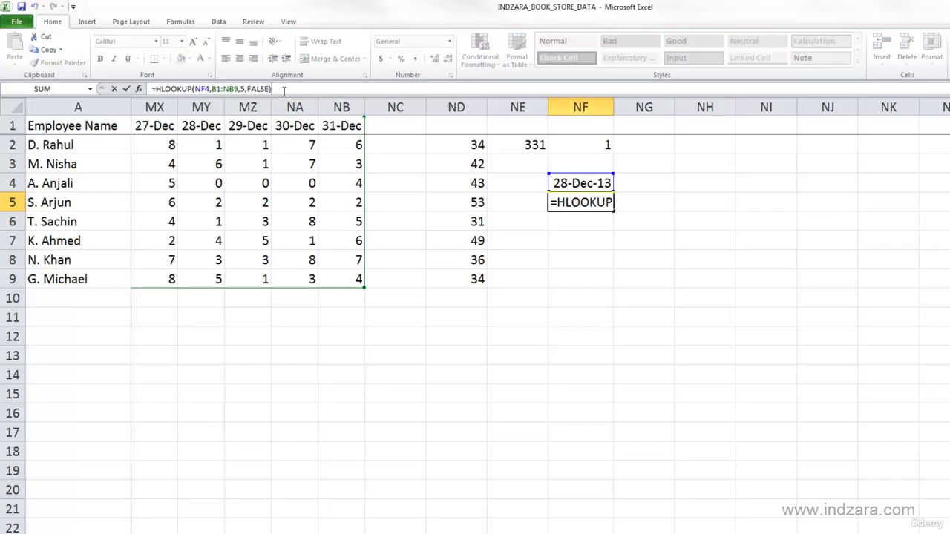
{"action": "left_click", "coordinate": [191, 88]}
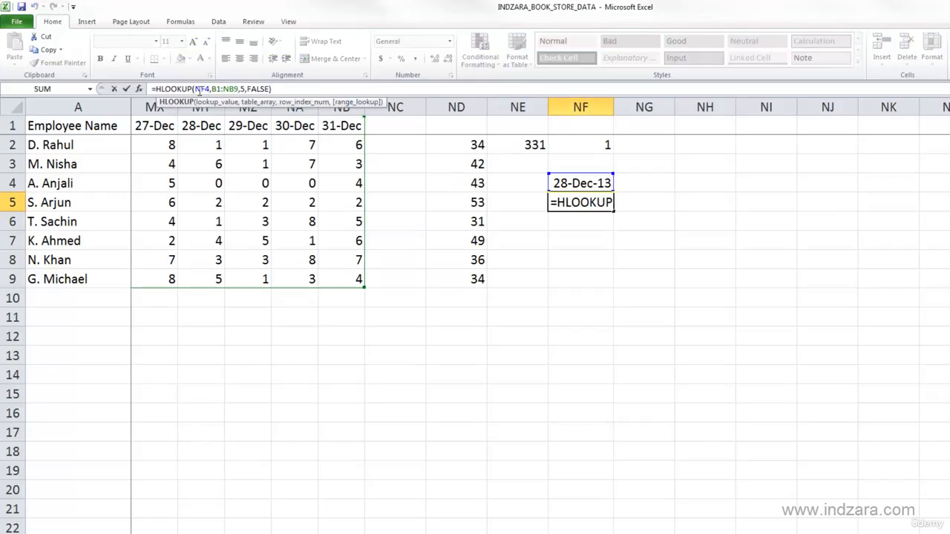
{"action": "left_click", "coordinate": [207, 89]}
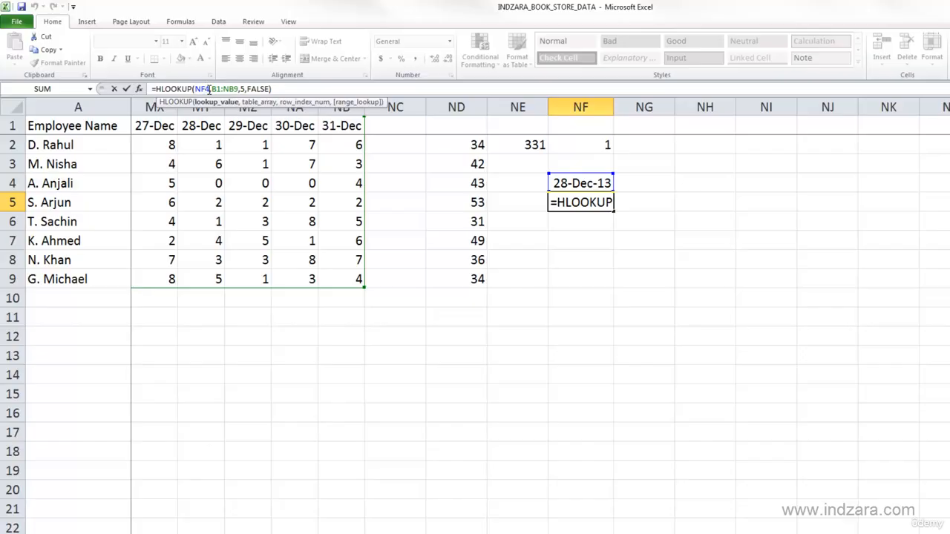
{"action": "double_click", "coordinate": [207, 89]}
{"action": "left_click_drag", "start_coordinate": [212, 89], "coordinate": [237, 89]}
{"action": "left_click", "coordinate": [236, 89]}
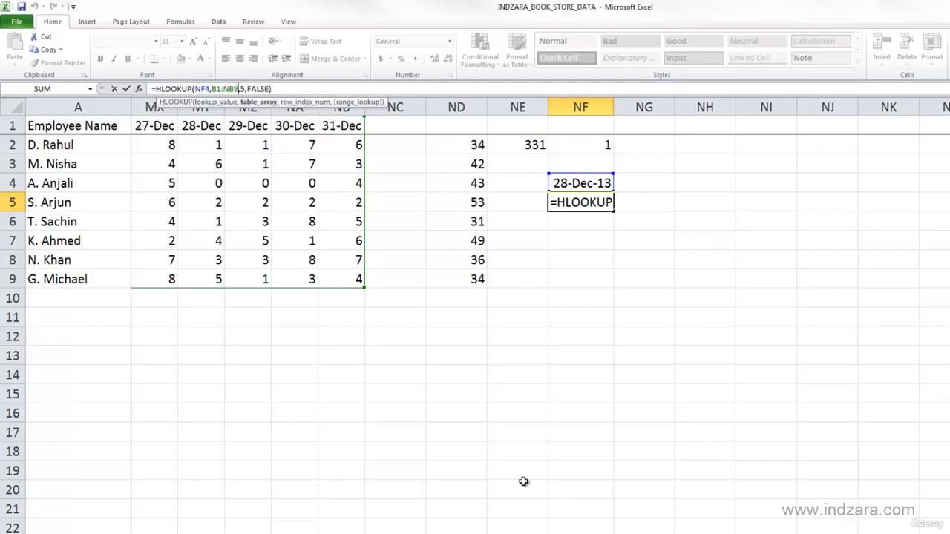
{"action": "scroll", "coordinate": [540, 319], "scroll_direction": "left", "scroll_amount": 6}
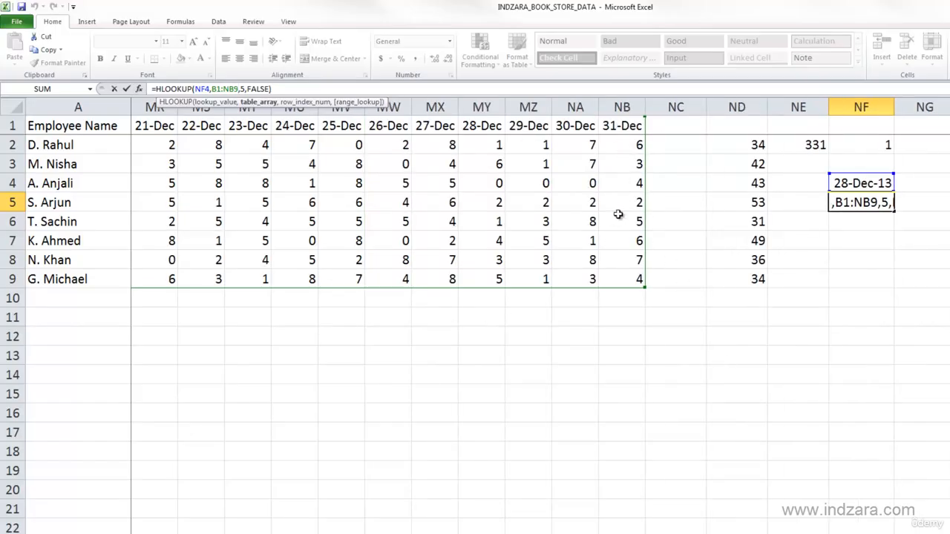
{"action": "scroll", "coordinate": [540, 319], "scroll_direction": "left", "scroll_amount": 20}
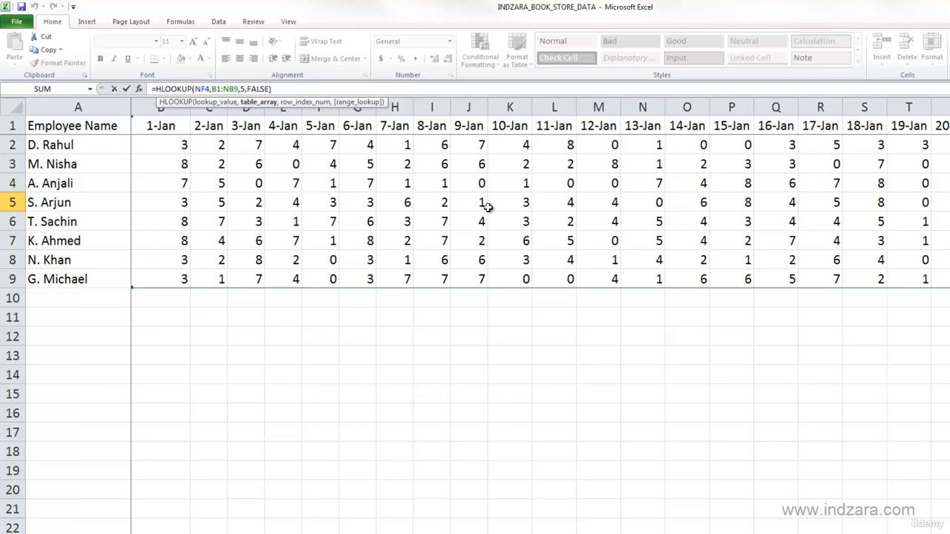
Examine the row index argument in NF5's HLOOKUP formula and close the formula unchanged
{"action": "left_click", "coordinate": [243, 88]}
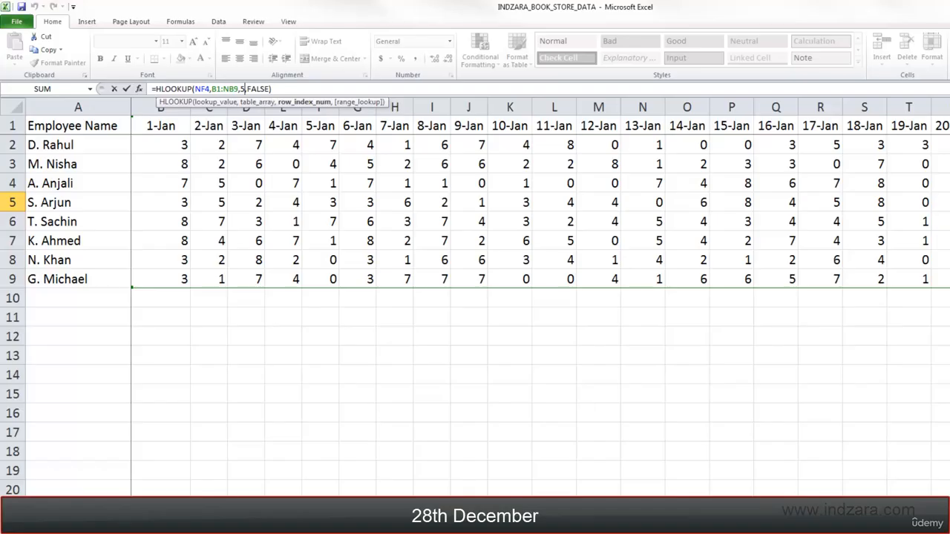
{"action": "left_click_drag", "start_coordinate": [546, 513], "coordinate": [918, 512]}
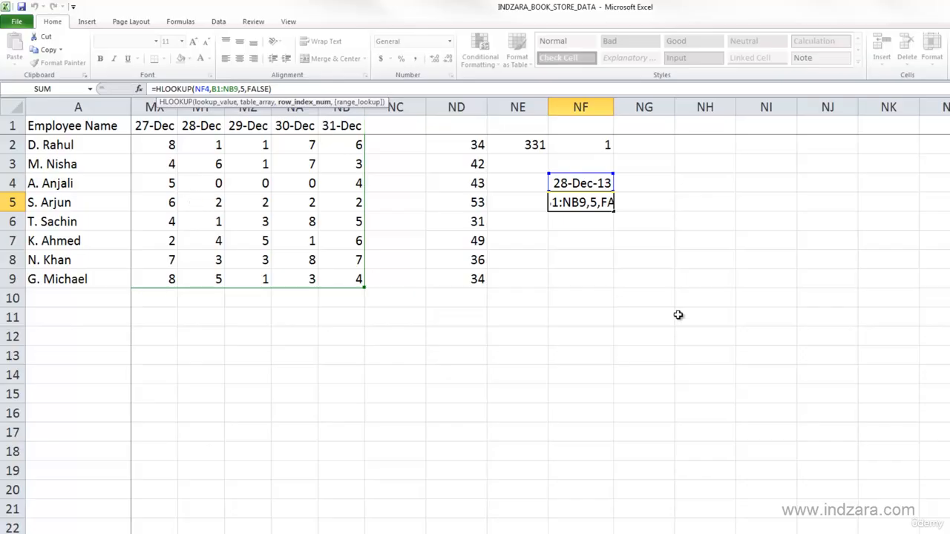
{"action": "key", "text": "Return"}
Review the lookup date in NF4 against the date header row, and inspect the table array in NF5's formula
{"action": "left_click", "coordinate": [605, 207]}
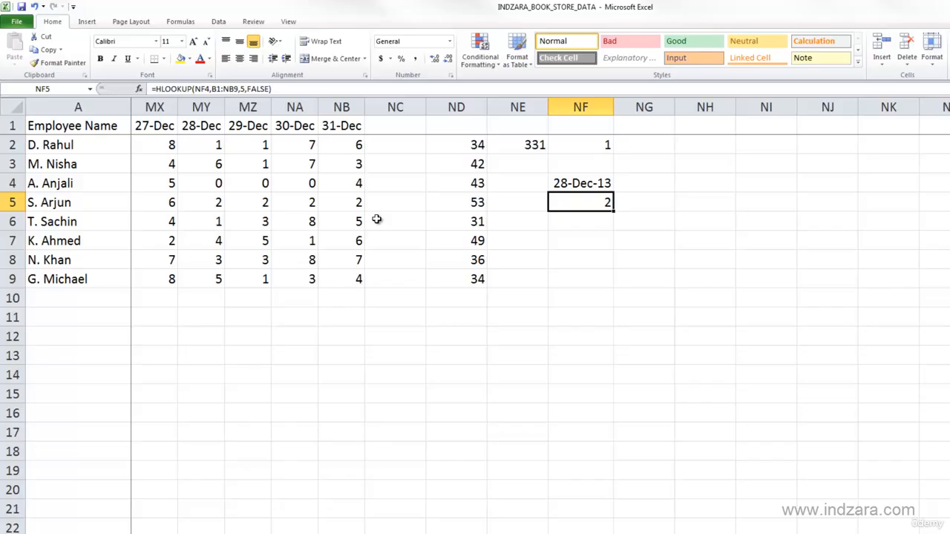
{"action": "left_click", "coordinate": [602, 185]}
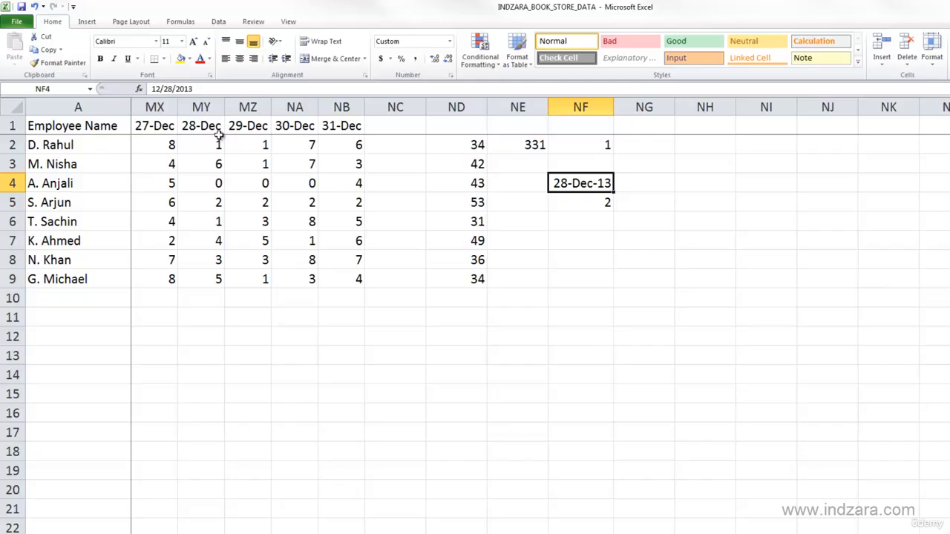
{"action": "left_click", "coordinate": [599, 201]}
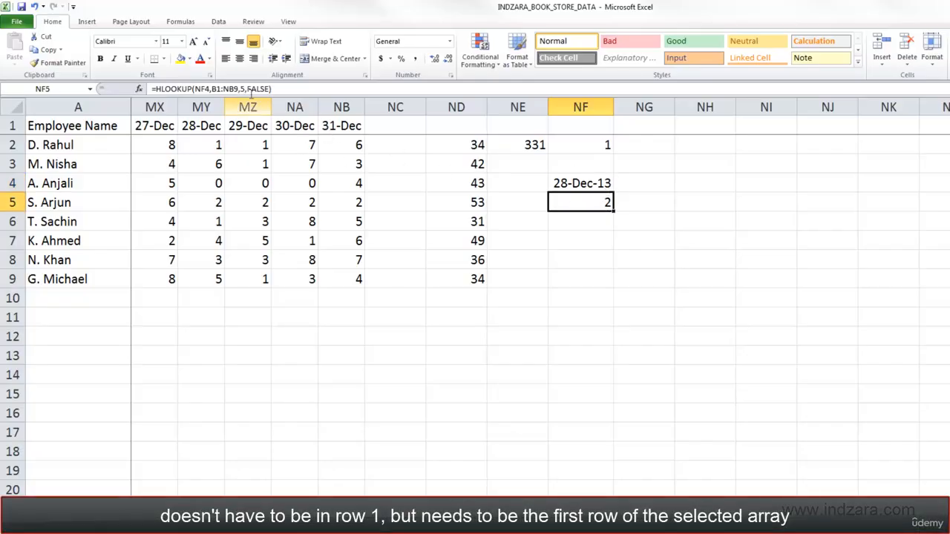
{"action": "left_click", "coordinate": [236, 89]}
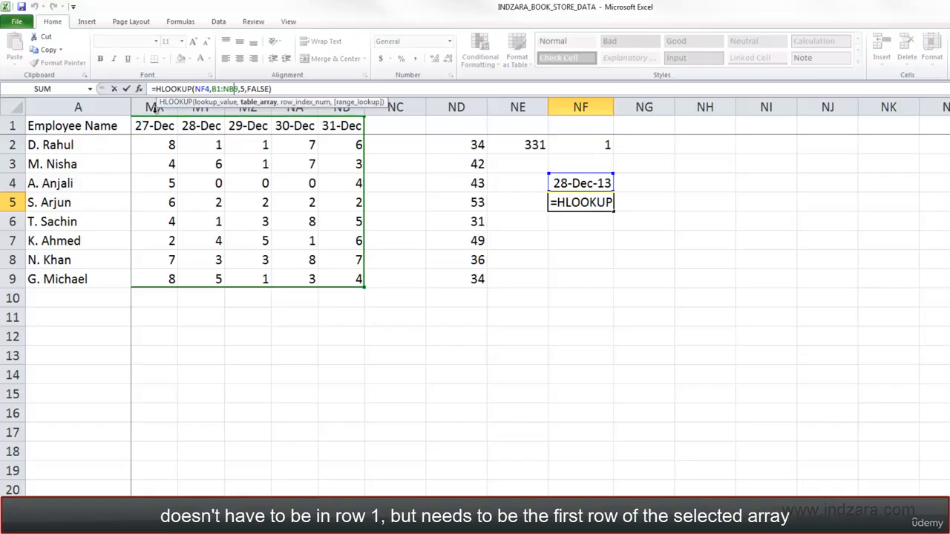